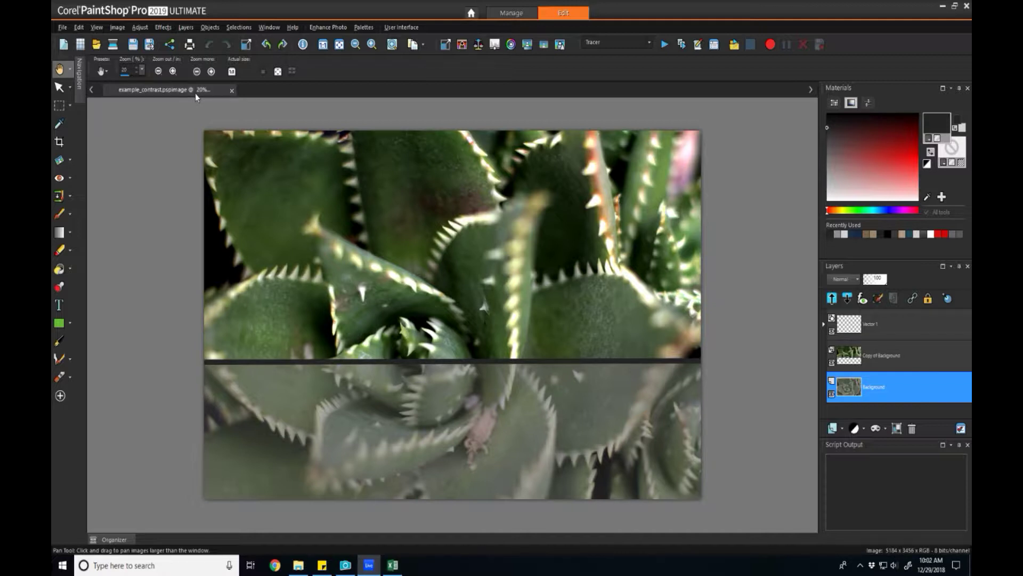
# Step: Browse the Adjust > Brightness and Contrast submenu for the succulent photo
pyautogui.click(147, 28)
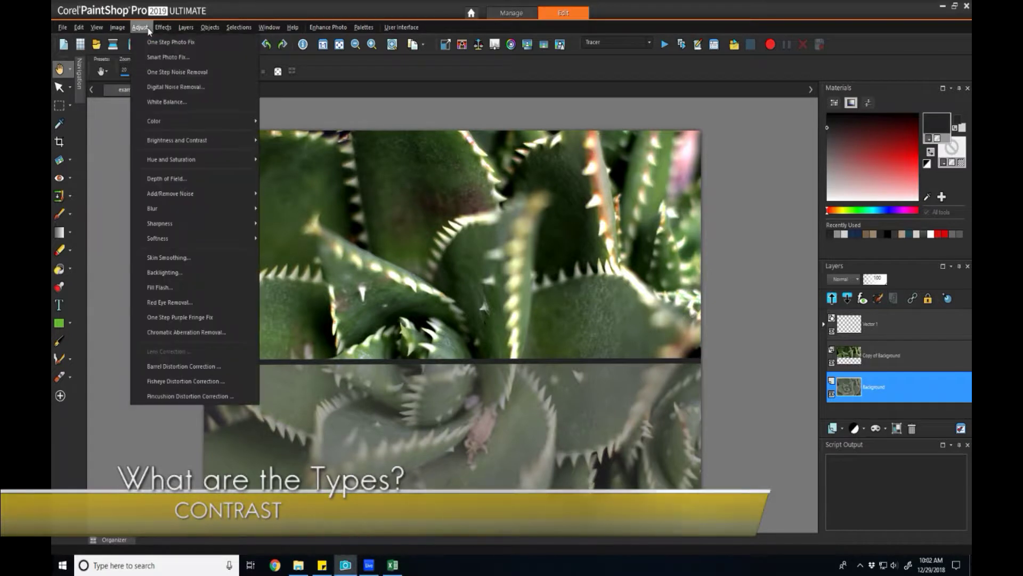
pyautogui.moveTo(193, 140)
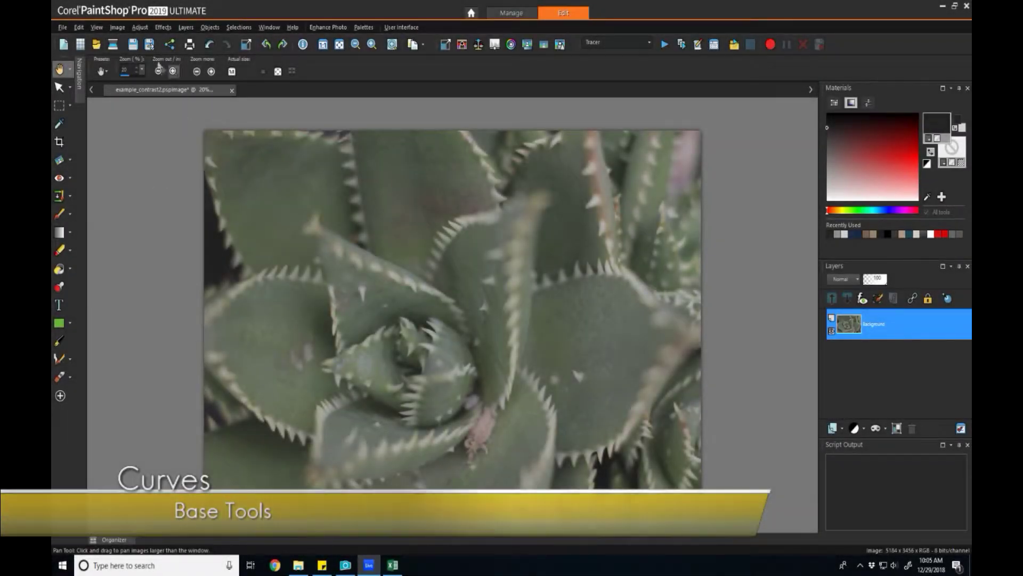
# Step: Open the Curves adjustment and reset its curve to a straight diagonal
pyautogui.click(145, 29)
pyautogui.moveTo(190, 141)
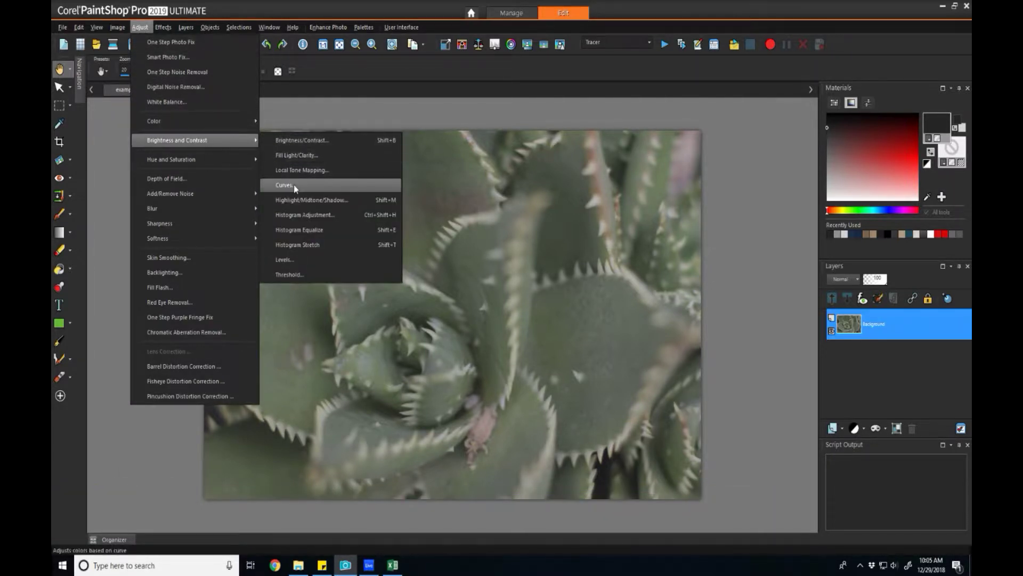
pyautogui.click(293, 185)
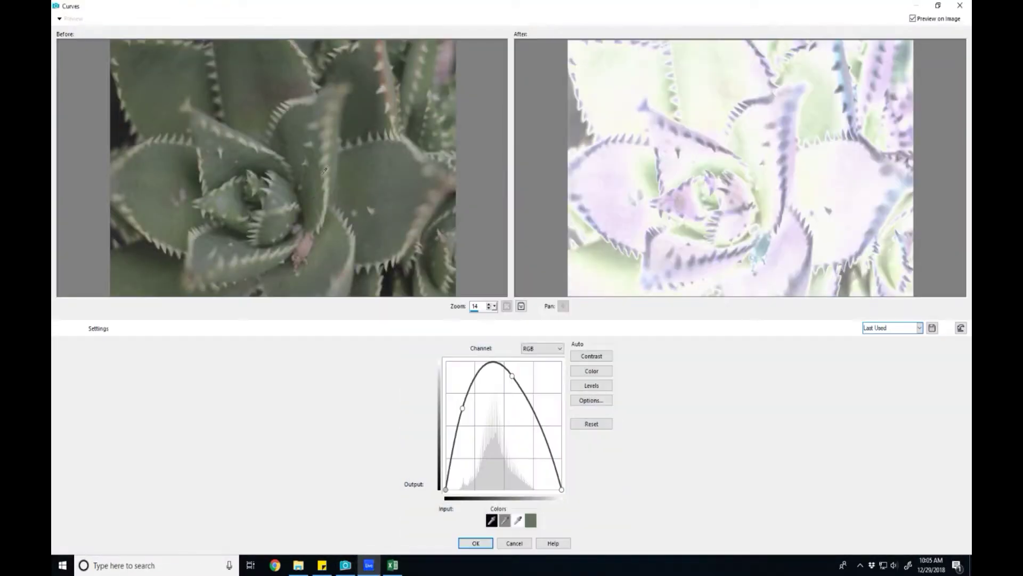
pyautogui.click(591, 424)
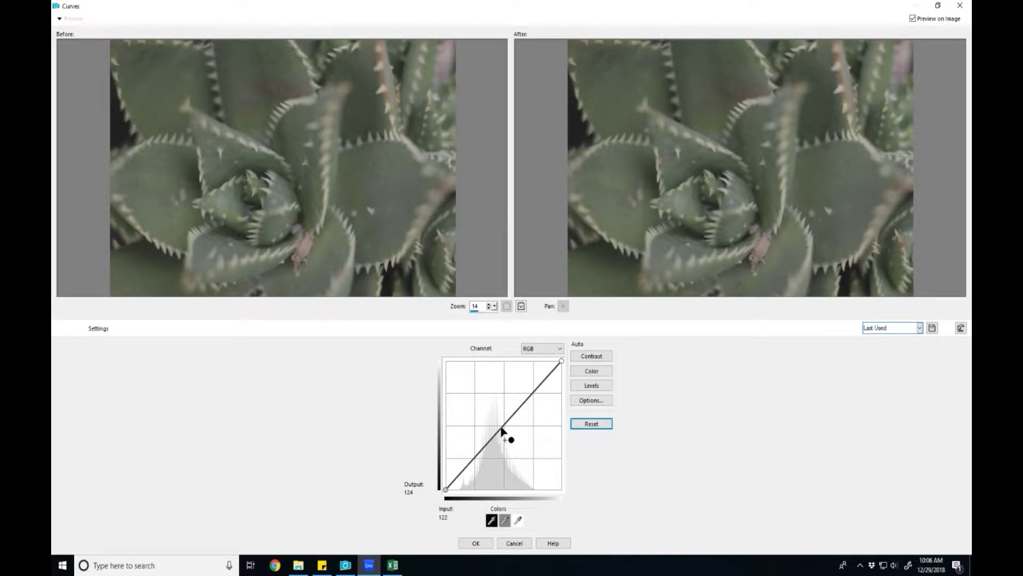
# Step: Bow the curve up through input 102, output 147, then reset it to straight
pyautogui.moveTo(502, 430); pyautogui.dragTo(493, 419)
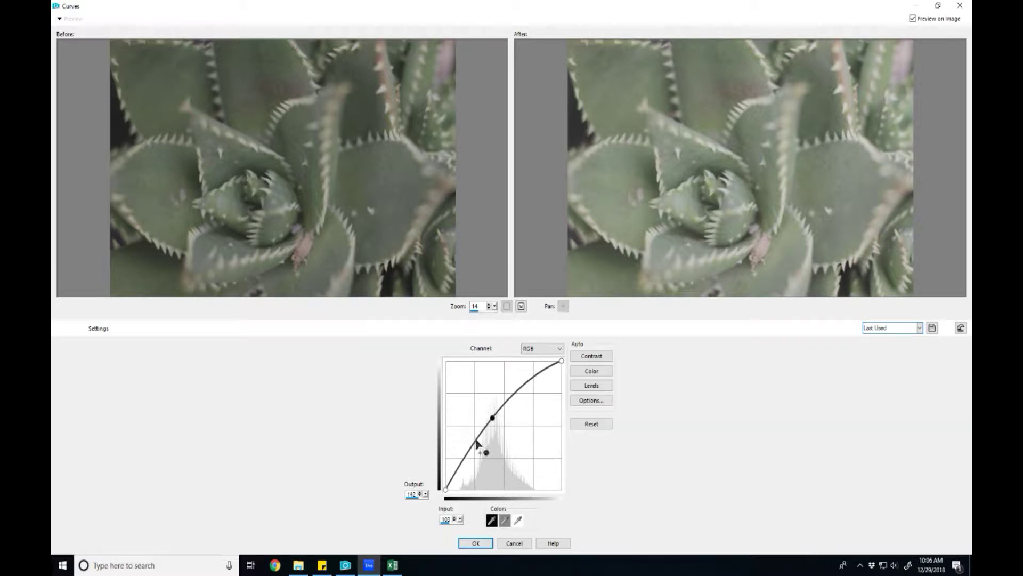
pyautogui.click(592, 424)
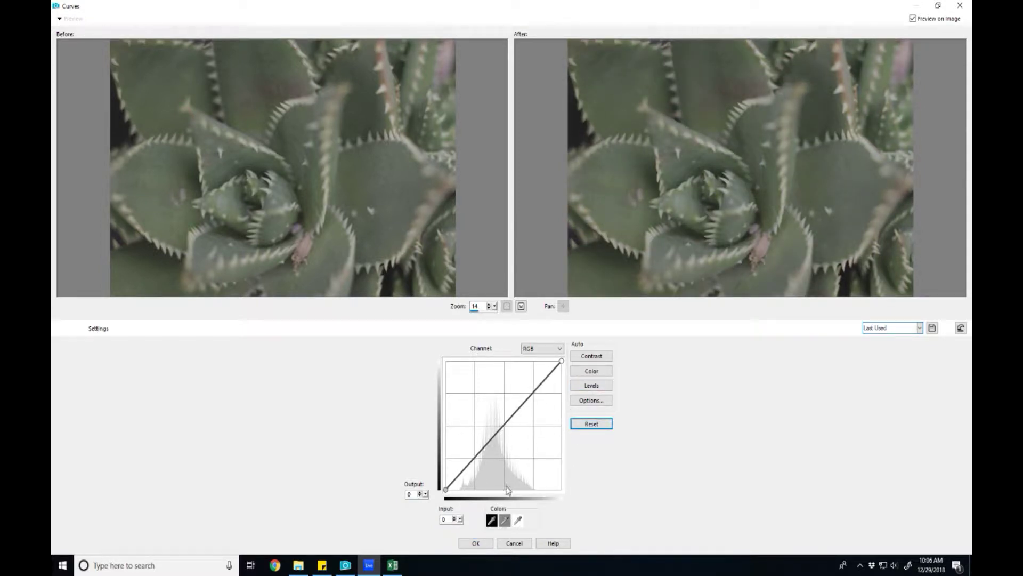
pyautogui.click(504, 427)
pyautogui.moveTo(504, 429); pyautogui.dragTo(492, 415)
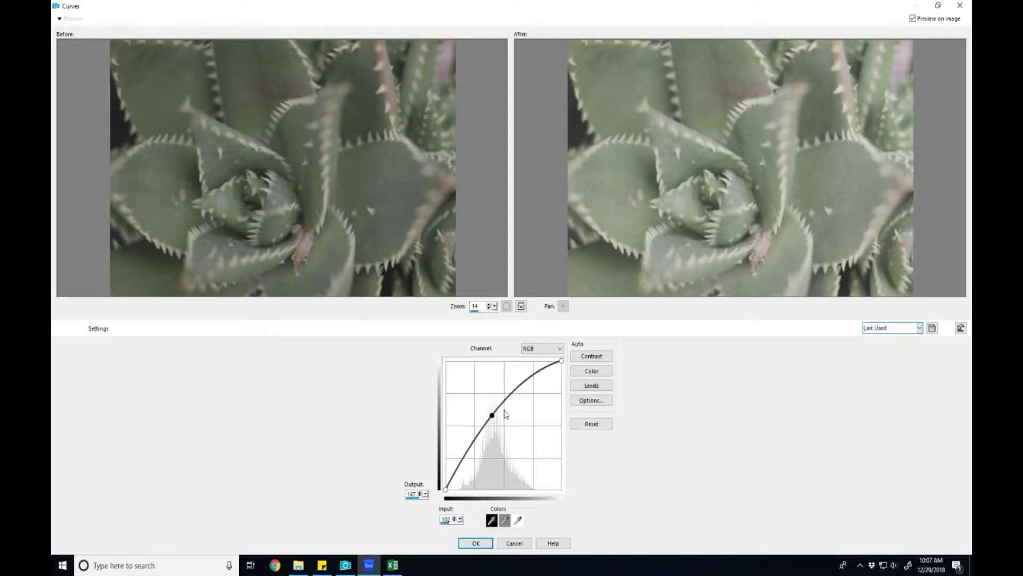
pyautogui.click(591, 424)
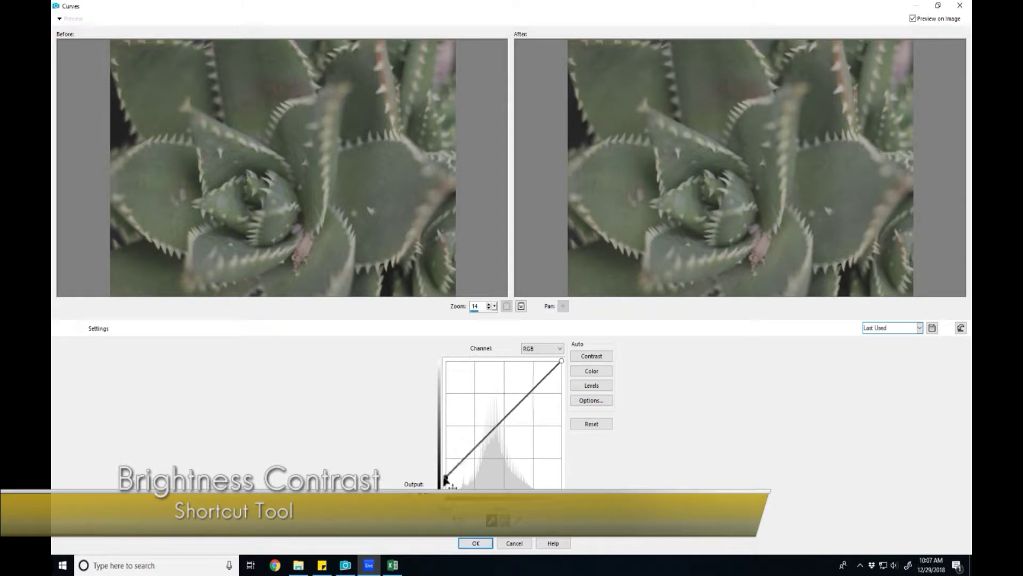
# Step: Test the black and white points, then set the curve to span inputs 65–194
pyautogui.moveTo(447, 485); pyautogui.dragTo(440, 375)
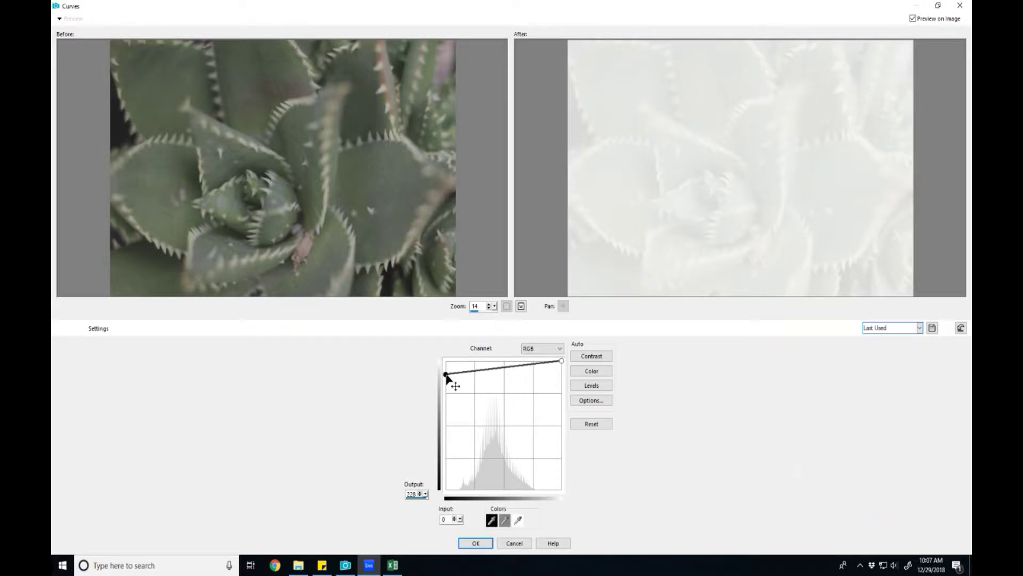
pyautogui.moveTo(447, 375); pyautogui.dragTo(444, 501)
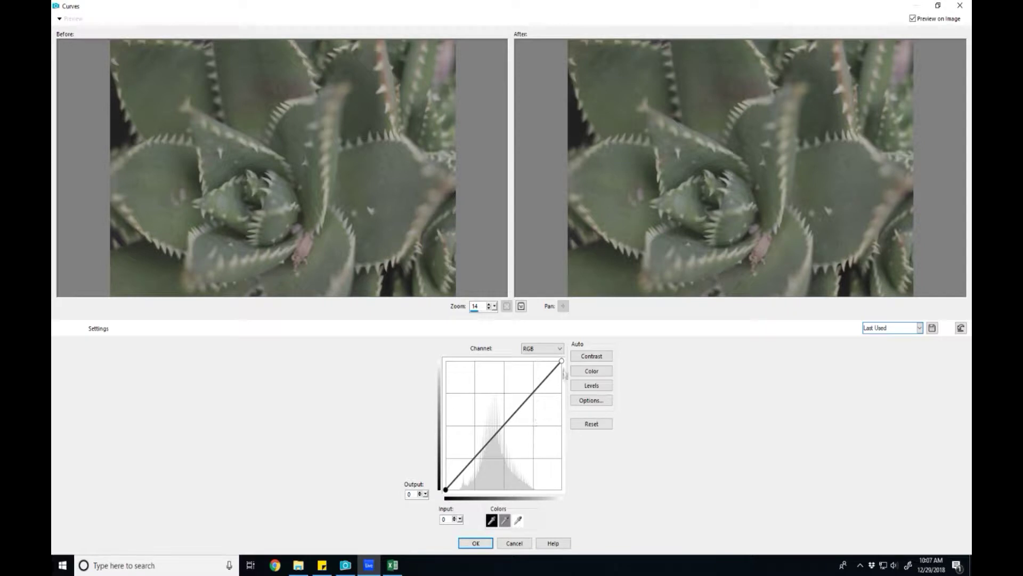
pyautogui.moveTo(563, 364)
pyautogui.mouseDown()
pyautogui.moveTo(574, 494)
pyautogui.moveTo(569, 361)
pyautogui.mouseUp()
pyautogui.moveTo(562, 361); pyautogui.dragTo(535, 361)
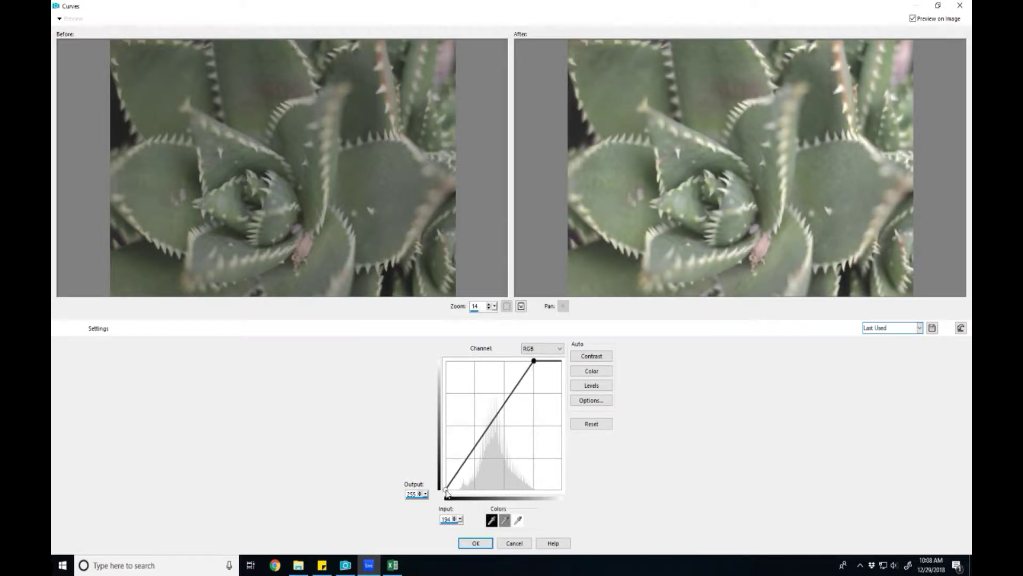
pyautogui.moveTo(447, 492); pyautogui.dragTo(476, 499)
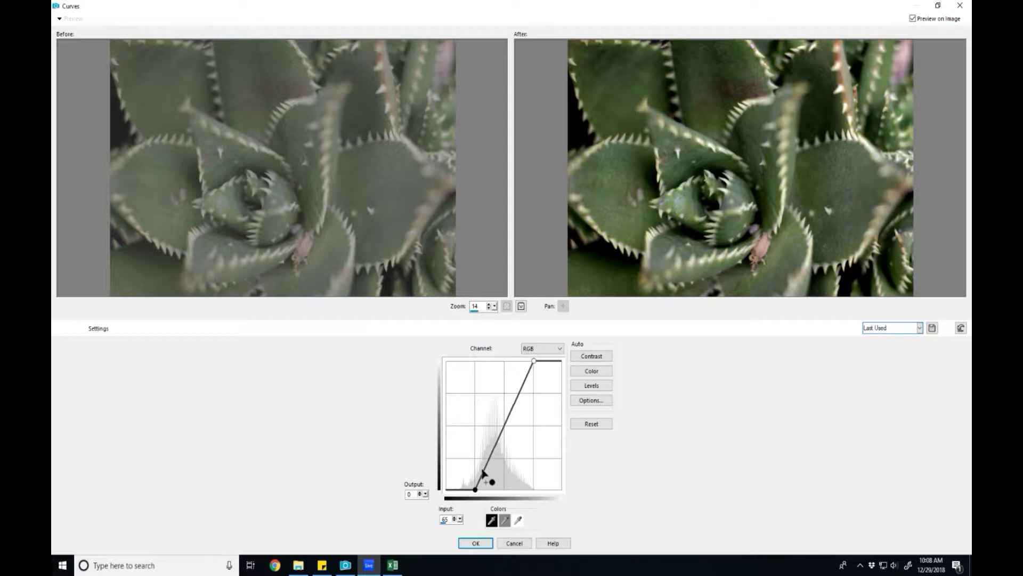
pyautogui.hotkey('shift', 'b')
# Step: Compare with Brightness/Contrast, try flattening the curve, then return both points to the 0–255 corners
pyautogui.moveTo(736, 474); pyautogui.dragTo(773, 474)
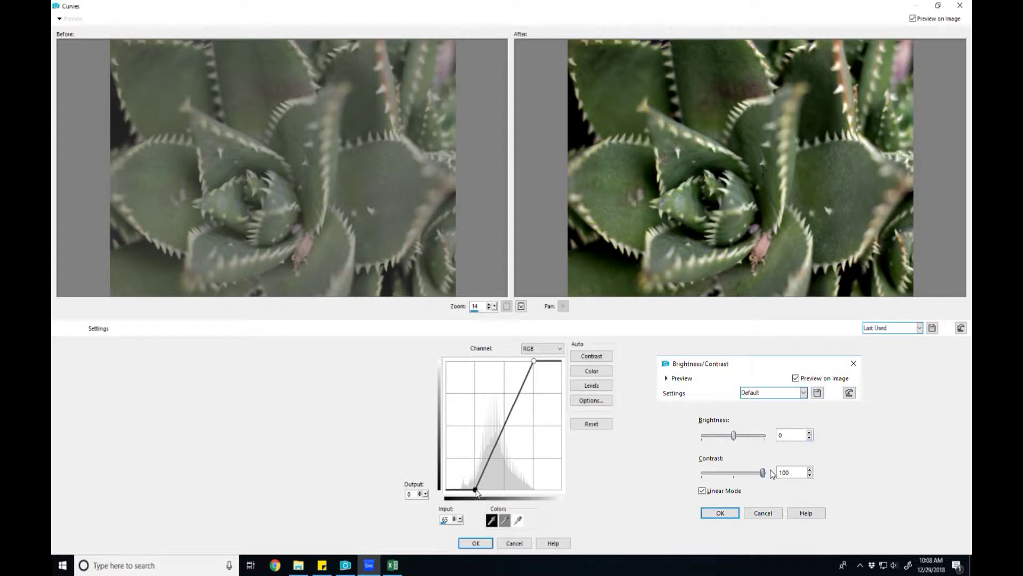
pyautogui.moveTo(476, 489); pyautogui.dragTo(446, 489)
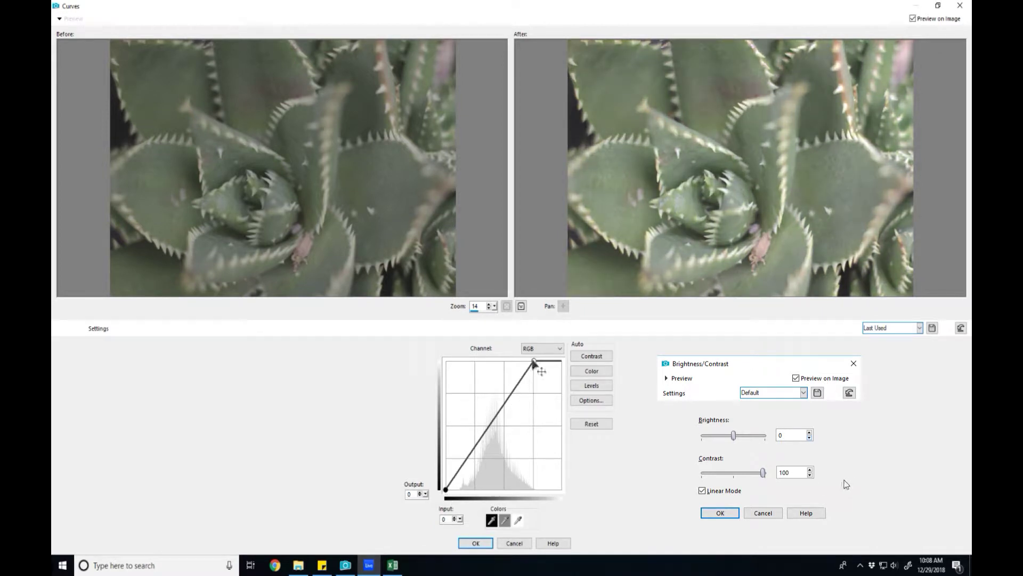
pyautogui.moveTo(534, 361); pyautogui.dragTo(559, 361)
pyautogui.moveTo(446, 490); pyautogui.dragTo(446, 441)
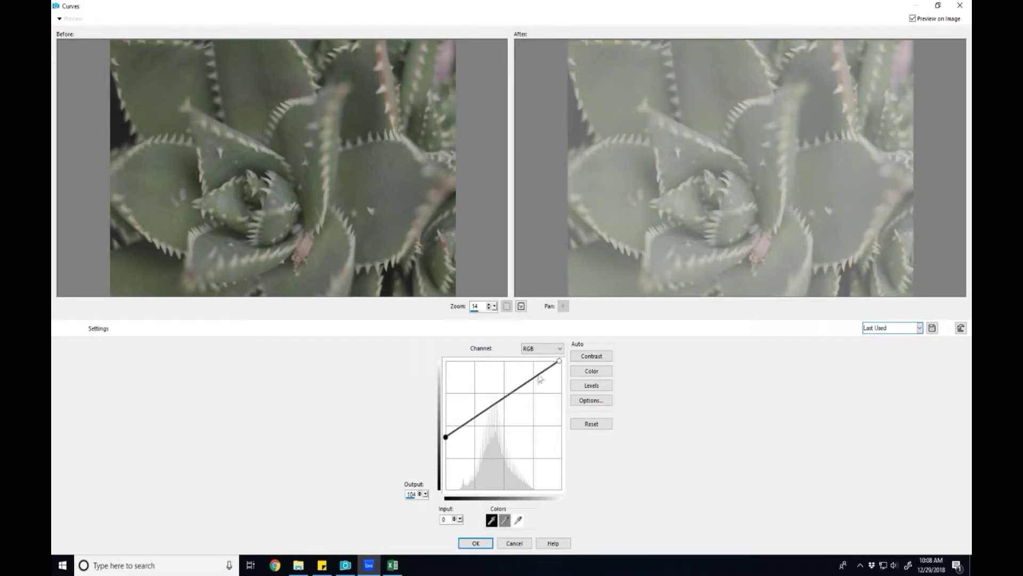
pyautogui.moveTo(559, 361); pyautogui.dragTo(562, 414)
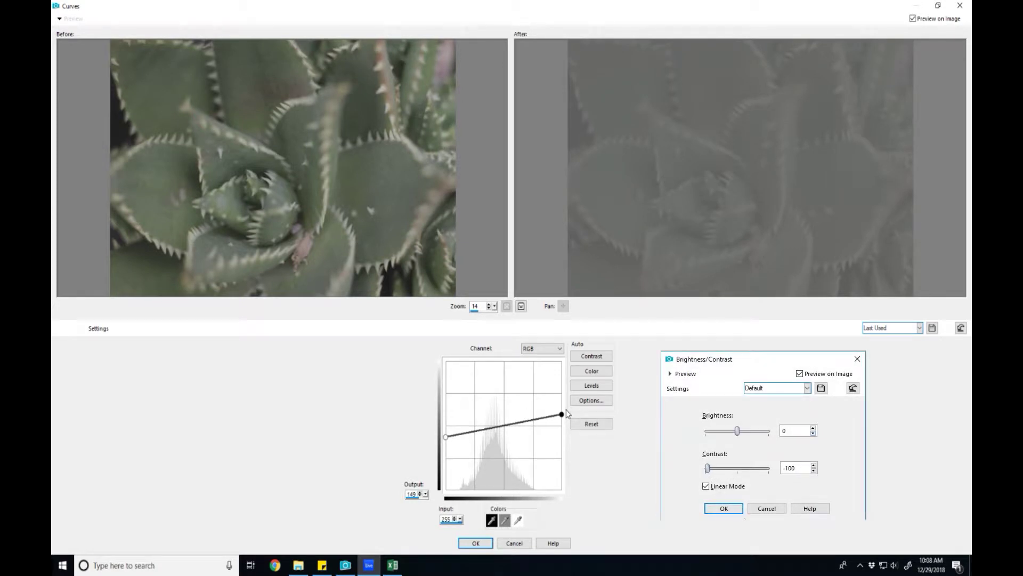
pyautogui.moveTo(562, 415); pyautogui.dragTo(568, 353)
pyautogui.moveTo(451, 439); pyautogui.dragTo(447, 489)
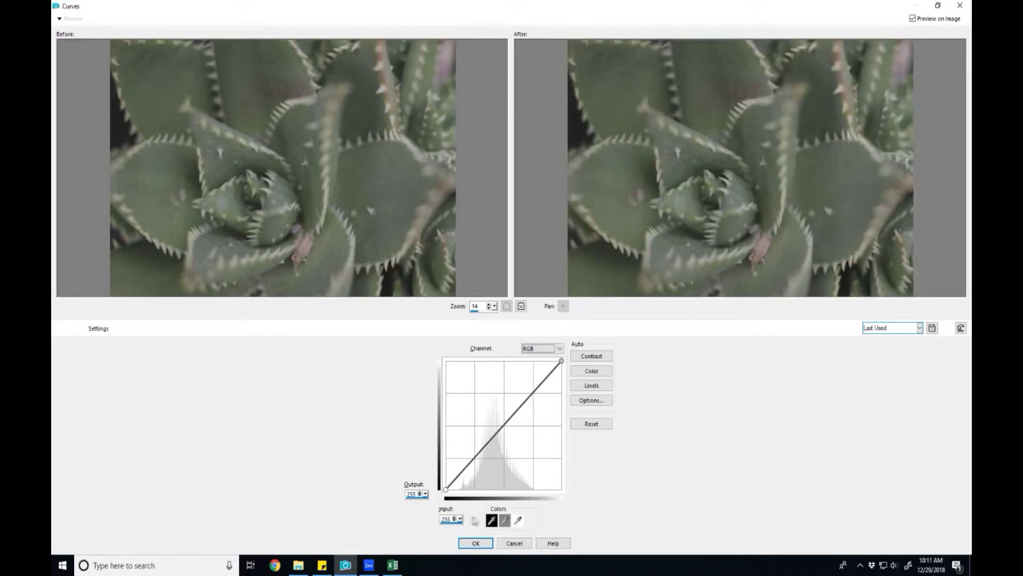
pyautogui.moveTo(445, 488); pyautogui.dragTo(445, 361)
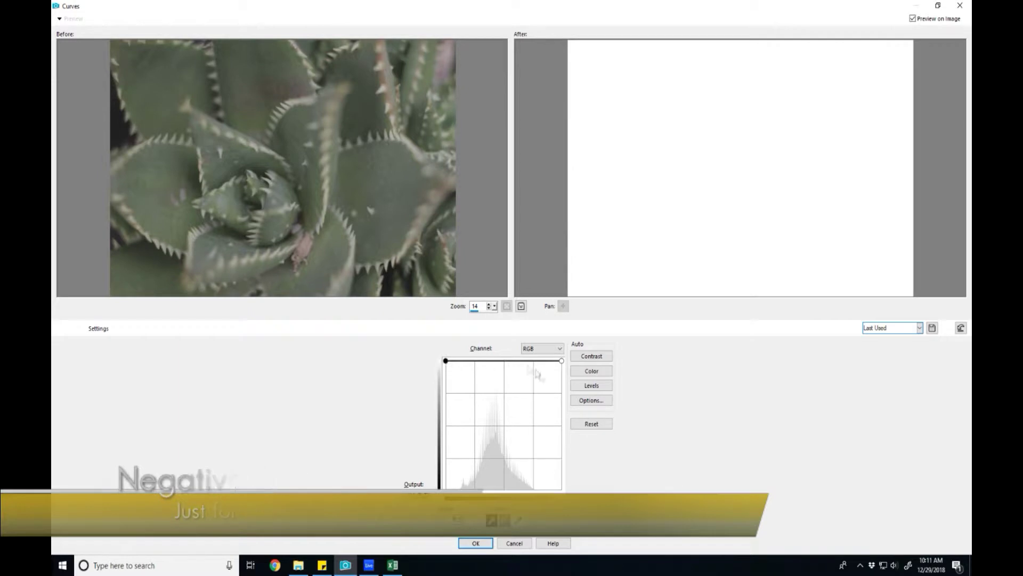
pyautogui.moveTo(563, 362); pyautogui.dragTo(566, 491)
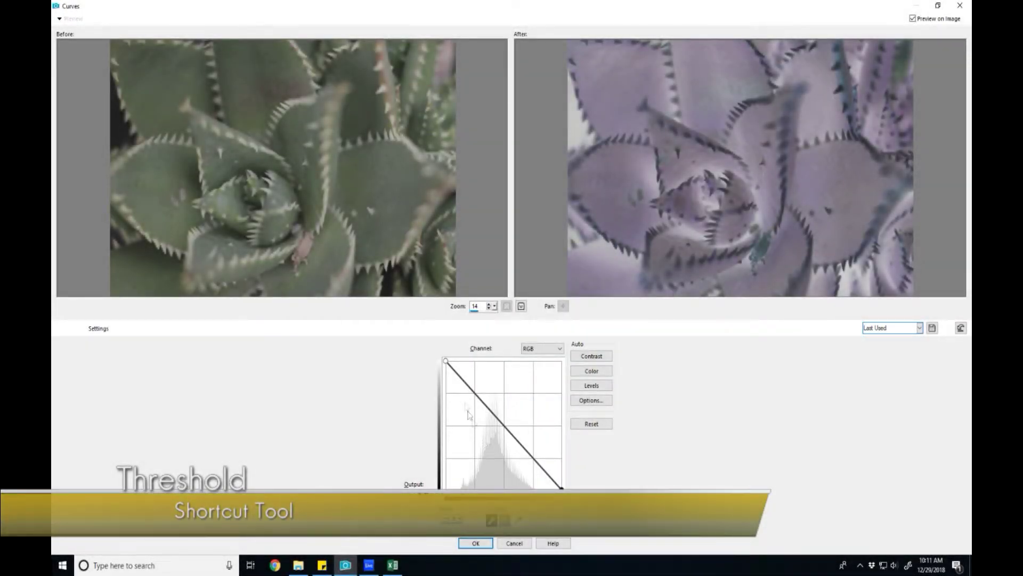
pyautogui.click(592, 424)
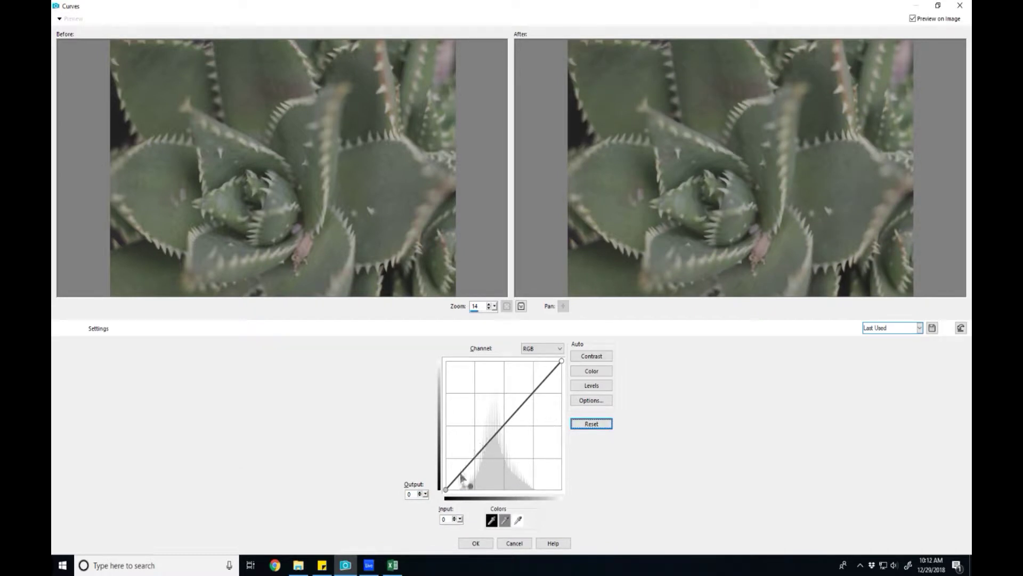
pyautogui.moveTo(447, 491); pyautogui.dragTo(498, 491)
# Step: Pull the white point left and the black point right for a threshold-like vertical curve
pyautogui.moveTo(562, 361); pyautogui.dragTo(504, 362)
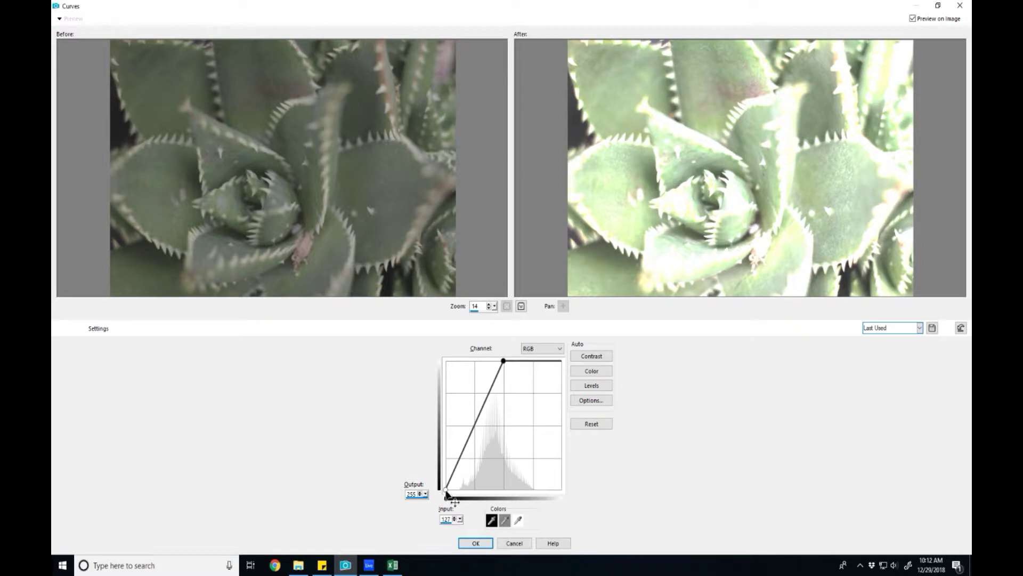
pyautogui.moveTo(445, 489); pyautogui.dragTo(512, 498)
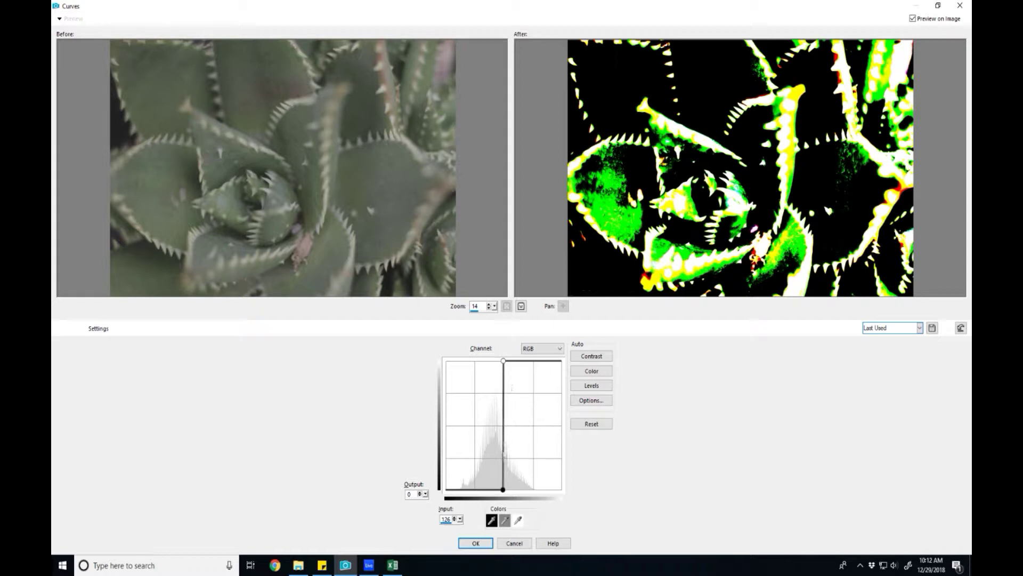
pyautogui.moveTo(803, 452); pyautogui.dragTo(791, 461)
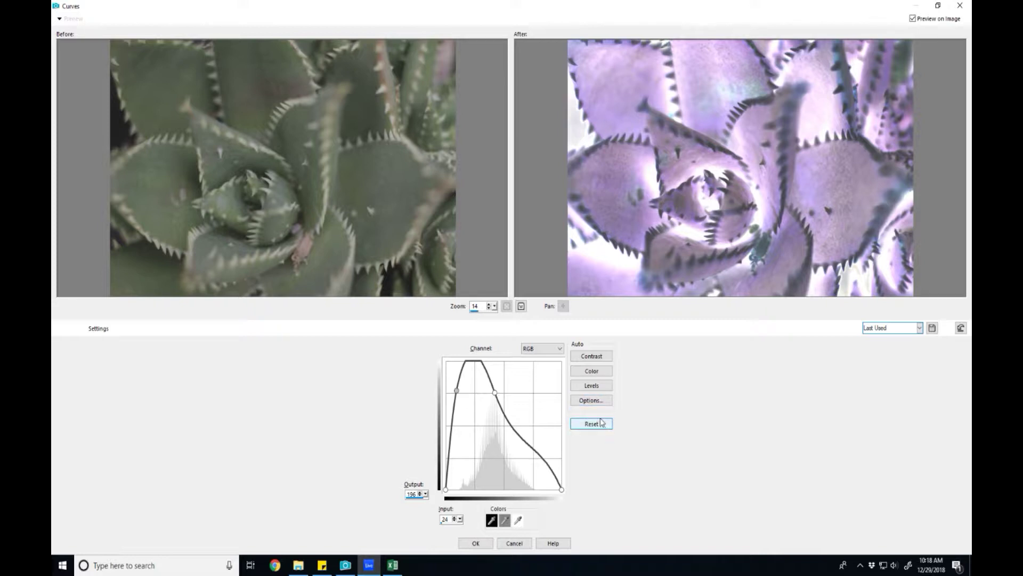
# Step: Build an extreme wavy curve with the right end at output 51, then reset it to a straight diagonal
pyautogui.click(595, 430)
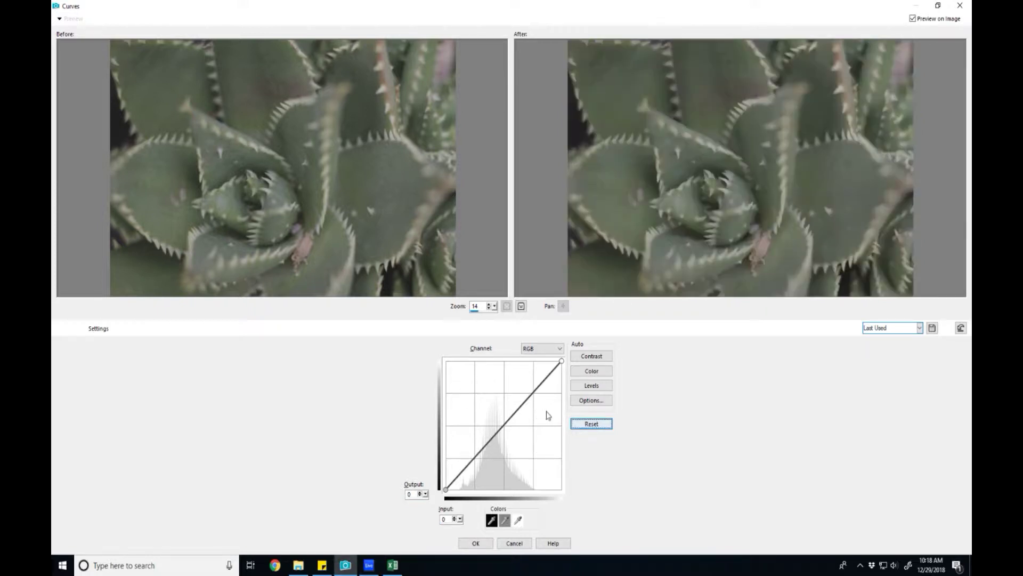
pyautogui.click(533, 395)
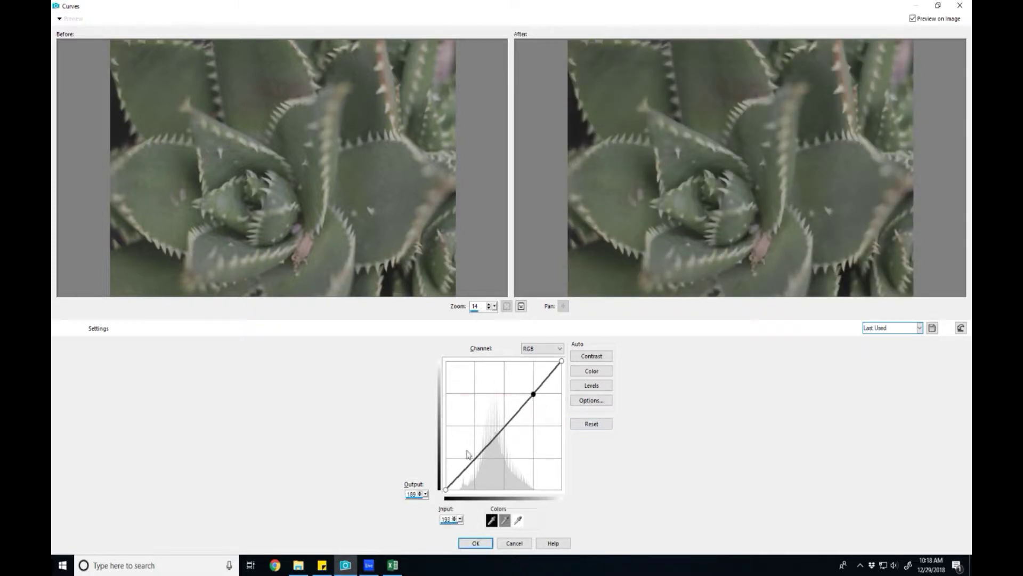
pyautogui.moveTo(468, 464); pyautogui.dragTo(454, 373)
pyautogui.moveTo(532, 395); pyautogui.dragTo(544, 516)
pyautogui.click(527, 422)
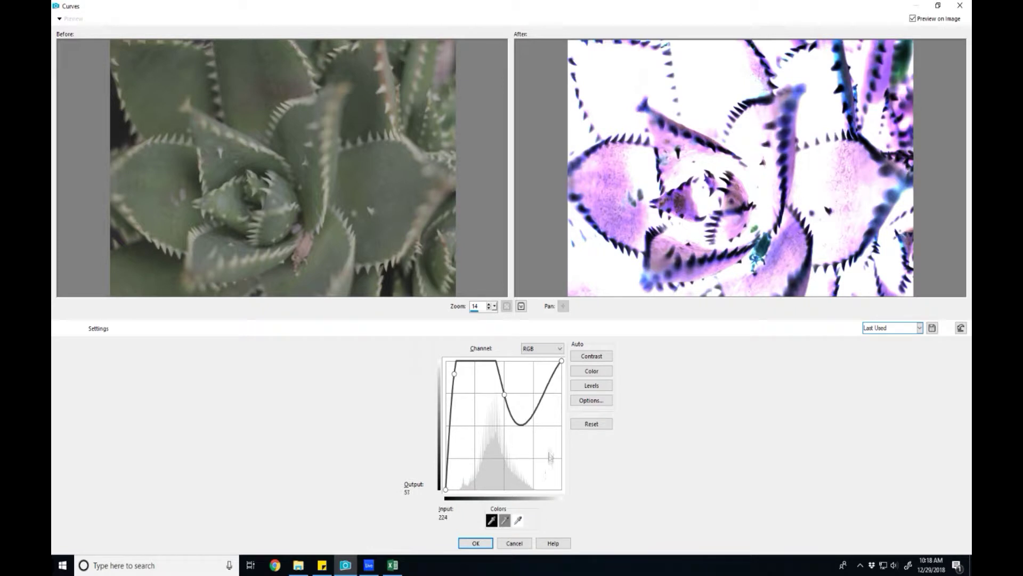
pyautogui.moveTo(559, 366); pyautogui.dragTo(561, 463)
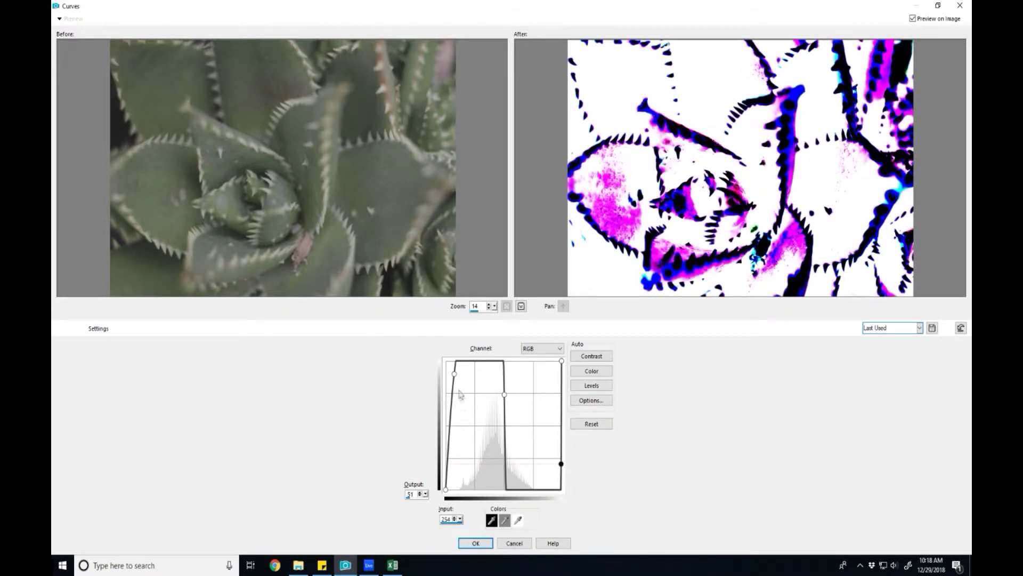
pyautogui.moveTo(457, 382); pyautogui.dragTo(488, 399)
pyautogui.moveTo(559, 462); pyautogui.dragTo(542, 454)
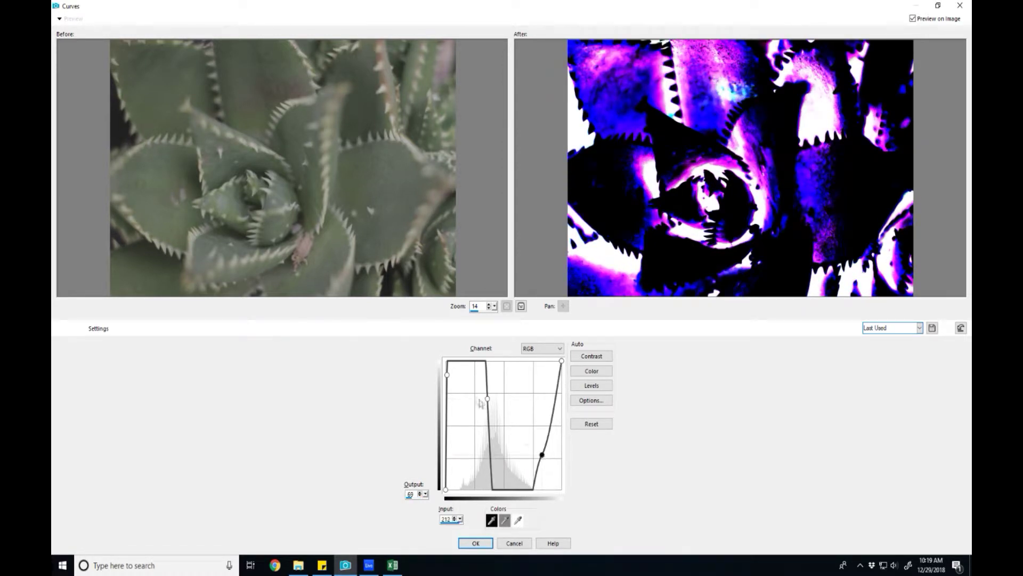
pyautogui.moveTo(448, 376); pyautogui.dragTo(454, 406)
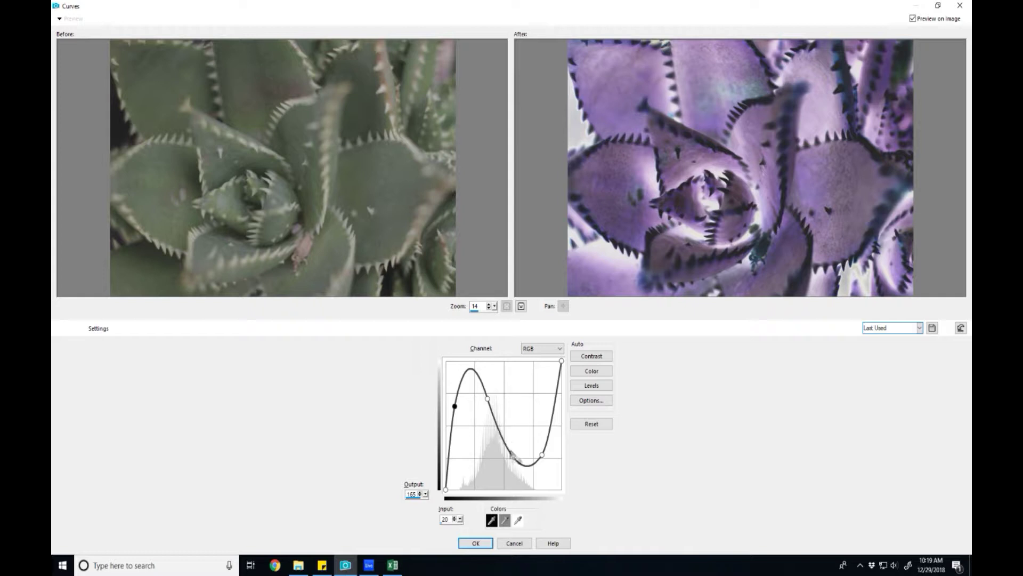
pyautogui.click(592, 424)
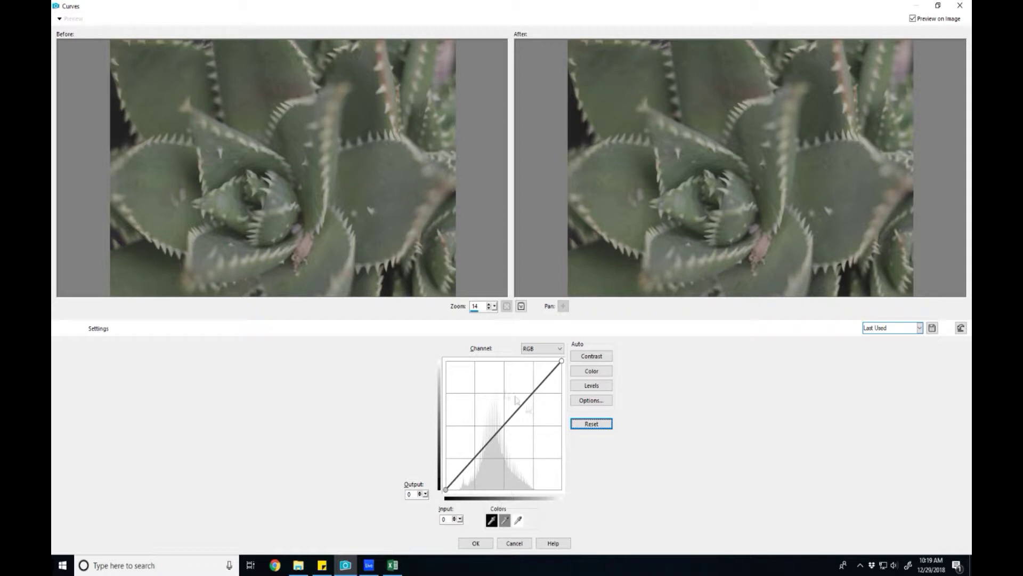
# Step: Add curve points at output 214 and at input 196 / output 197 for a multi-peaked curve
pyautogui.click(504, 424)
pyautogui.moveTo(532, 404); pyautogui.dragTo(533, 451)
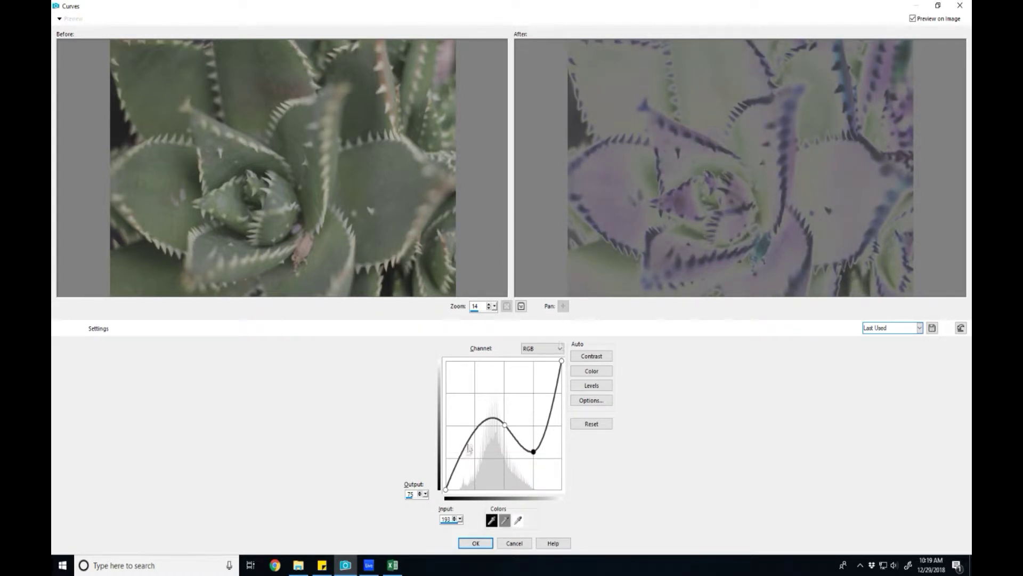
pyautogui.moveTo(476, 435)
pyautogui.mouseDown()
pyautogui.moveTo(463, 381)
pyautogui.moveTo(478, 427)
pyautogui.mouseUp()
pyautogui.moveTo(546, 427); pyautogui.dragTo(534, 389)
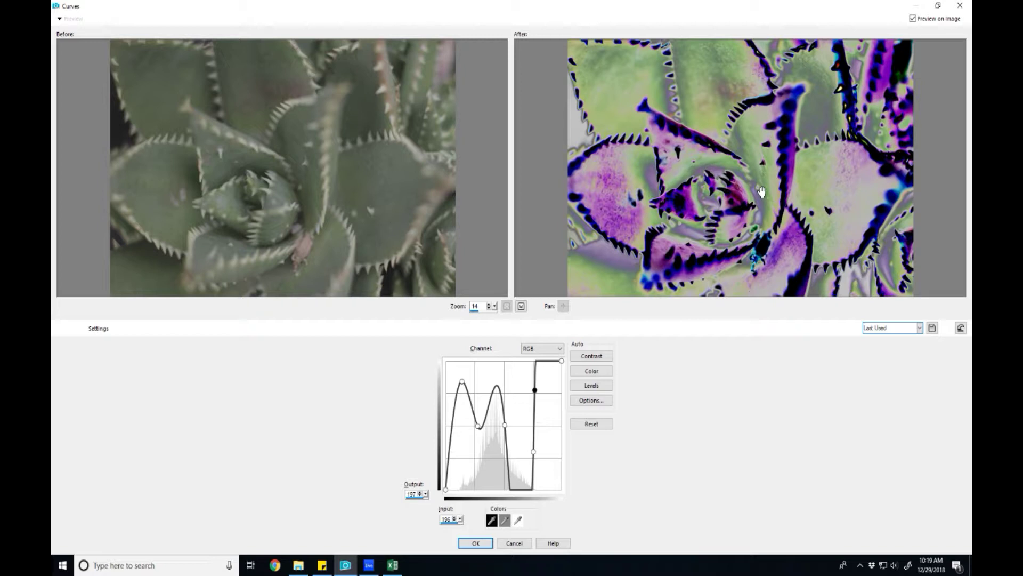
pyautogui.hotkey('alt', 'Tab')
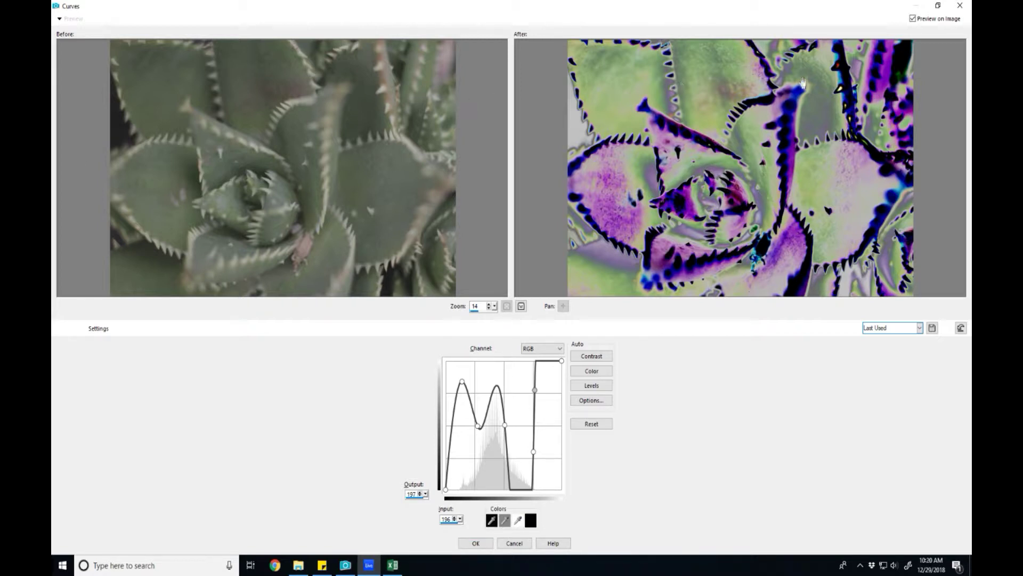
# Step: Close Curves without applying, leaving the succulent photo unchanged
pyautogui.click(960, 6)
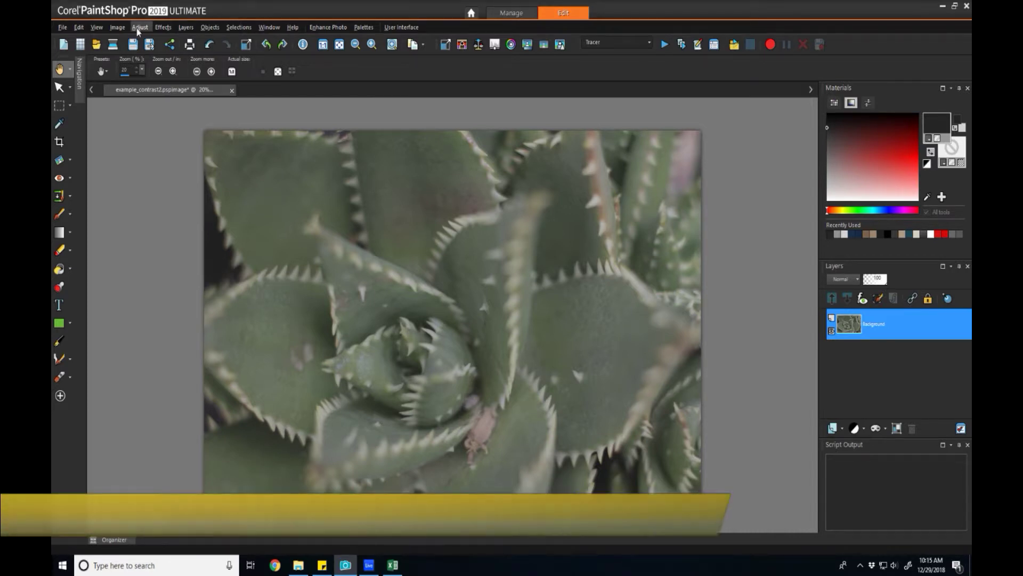
pyautogui.click(140, 27)
# Step: Open Histogram Adjustment, move its window up-left, and restore Default settings
pyautogui.moveTo(217, 160)
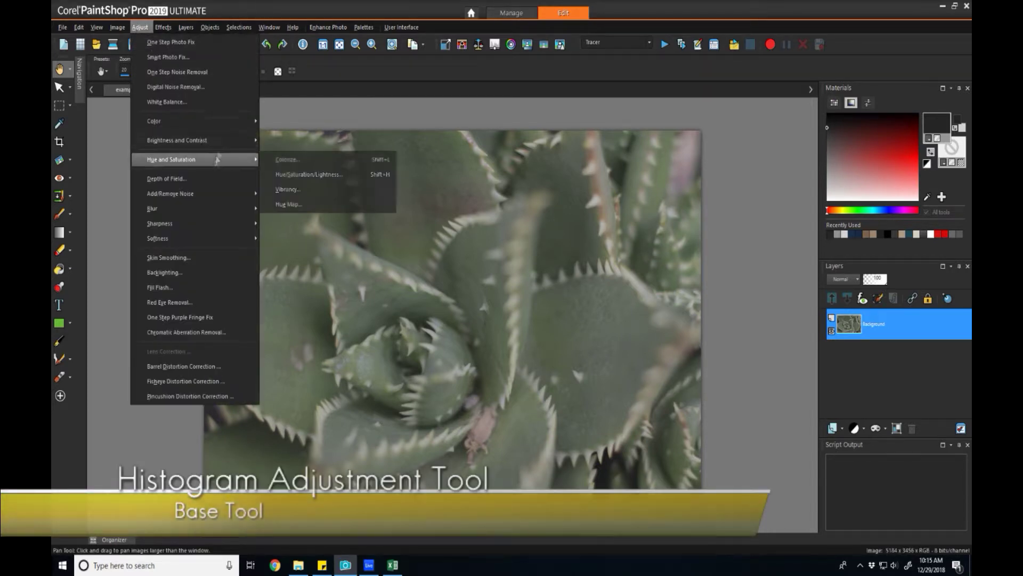
pyautogui.moveTo(218, 140)
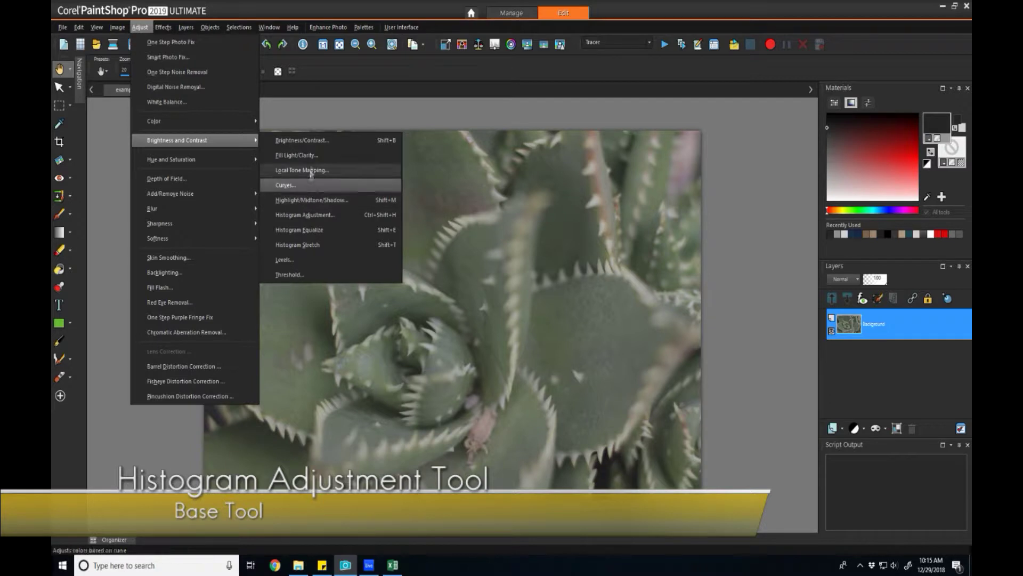
pyautogui.click(310, 215)
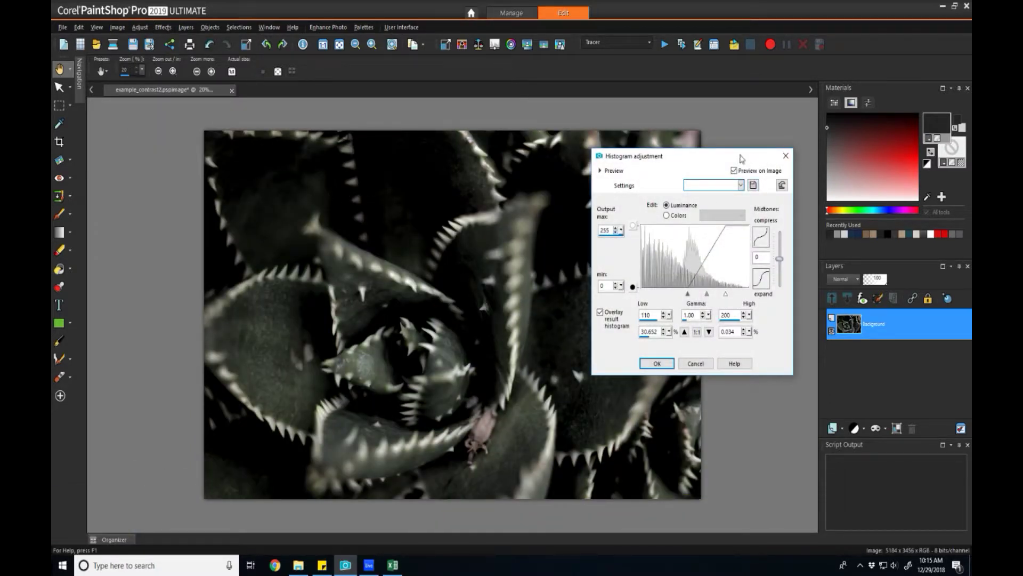
pyautogui.moveTo(739, 158); pyautogui.dragTo(488, 96)
pyautogui.click(530, 122)
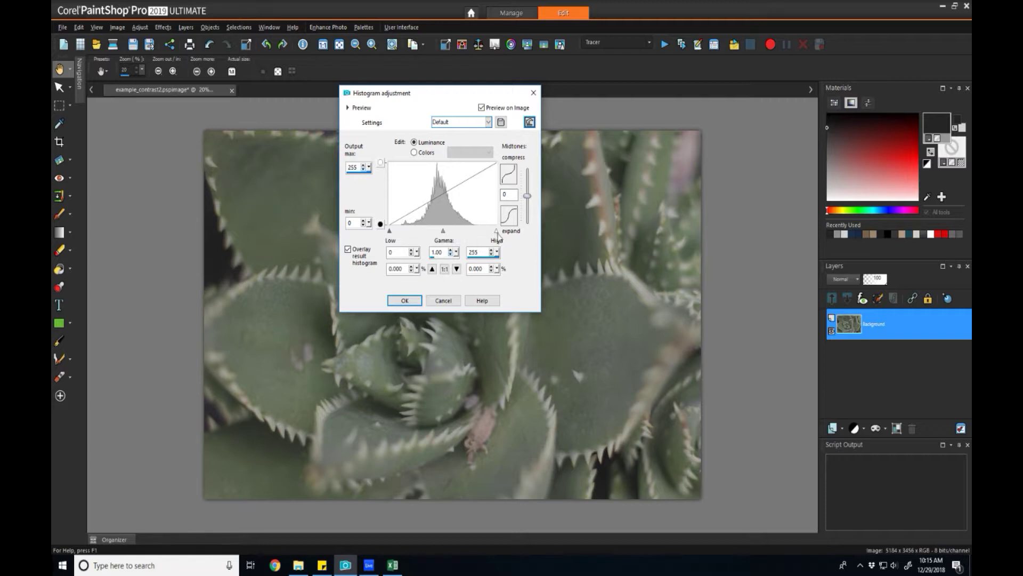
# Step: Raise Low to 14 and drop High to 141 to brighten, then return High to 255
pyautogui.moveTo(497, 233); pyautogui.dragTo(486, 236)
pyautogui.moveTo(390, 234); pyautogui.dragTo(395, 236)
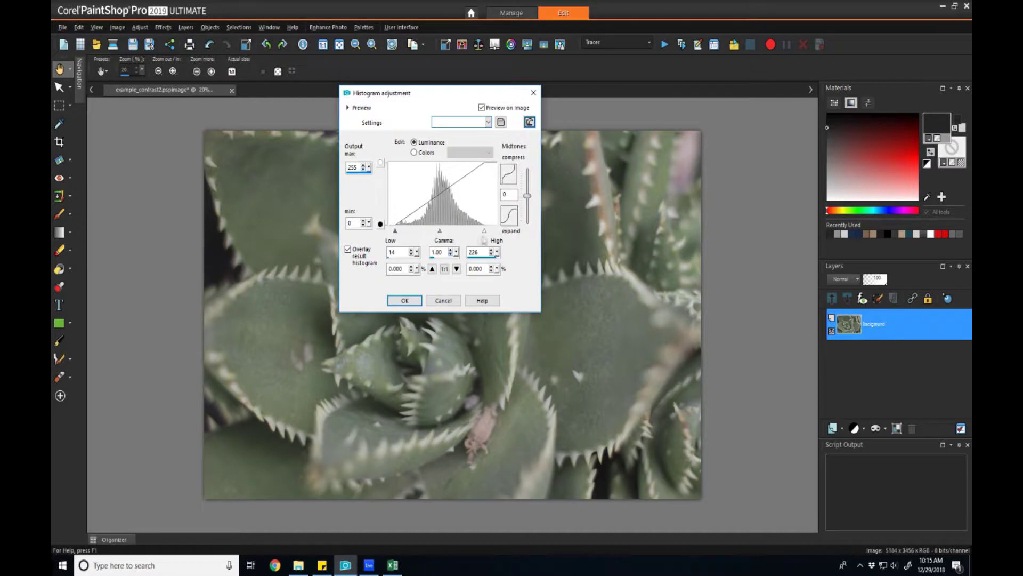
pyautogui.moveTo(484, 234); pyautogui.dragTo(448, 236)
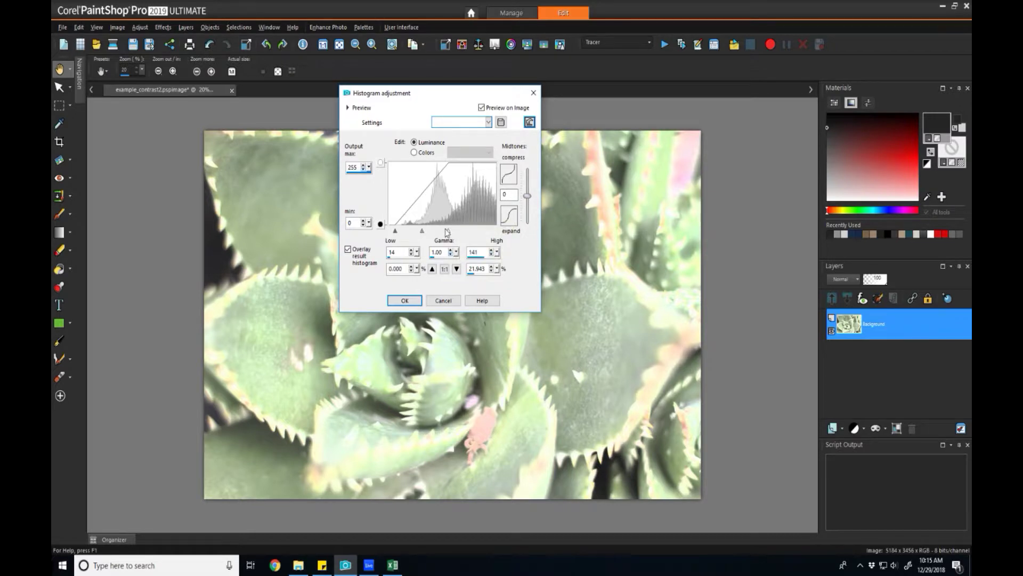
pyautogui.moveTo(453, 208)
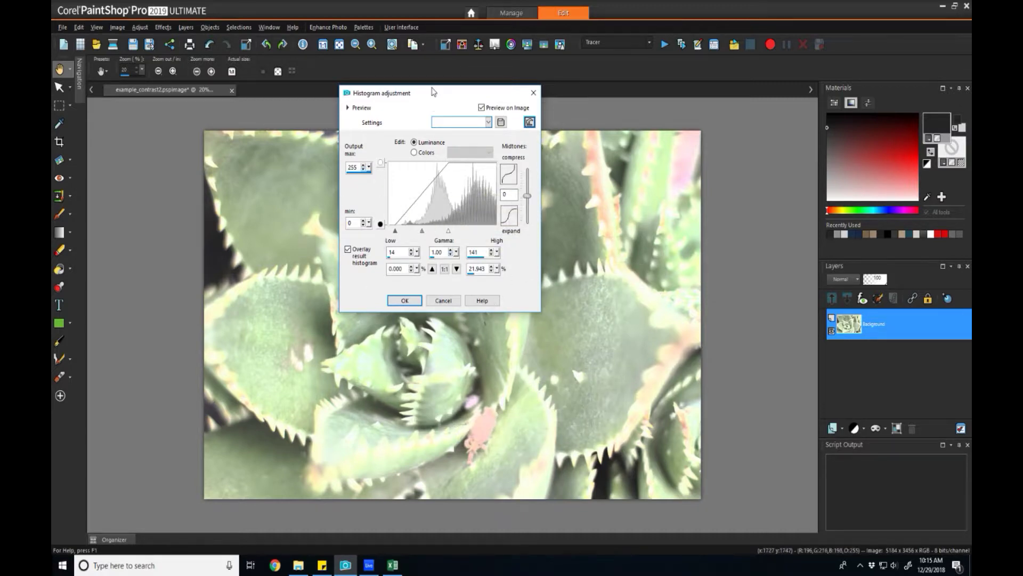
pyautogui.moveTo(432, 92); pyautogui.dragTo(231, 139)
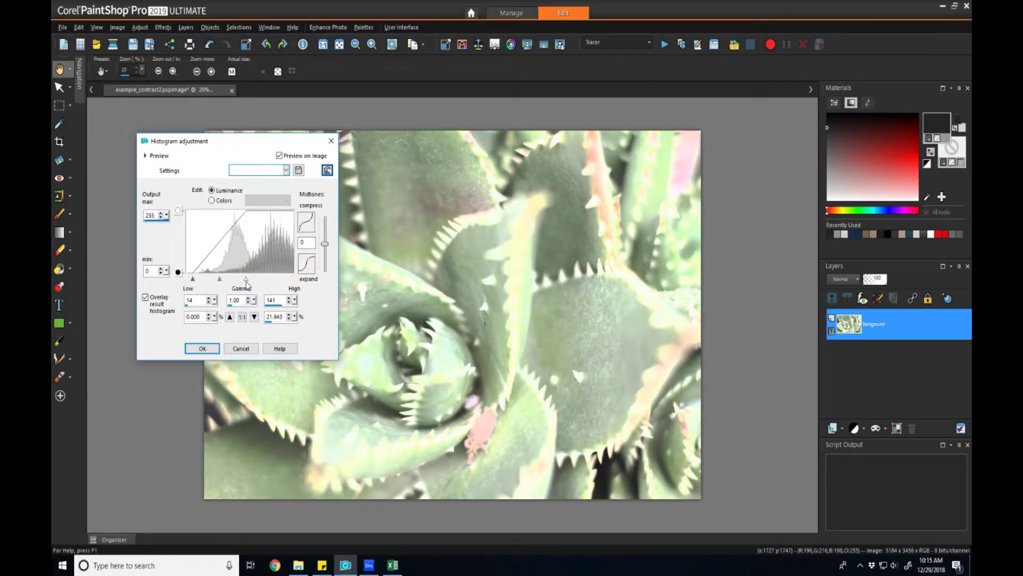
pyautogui.moveTo(247, 279); pyautogui.dragTo(294, 279)
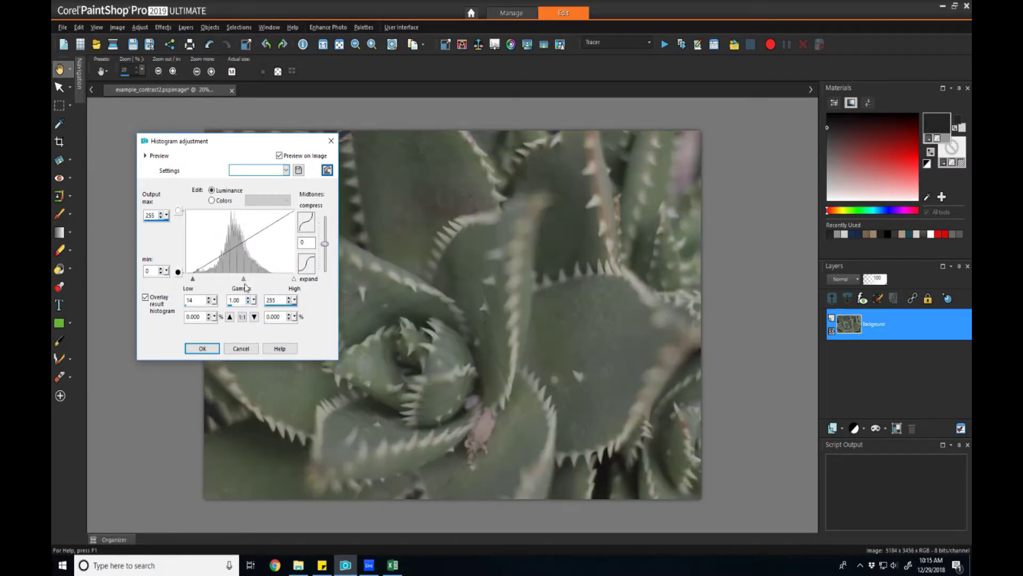
# Step: Return Low to 0, then try output minimum 86, output maximum 130 and midtones 33
pyautogui.moveTo(193, 280); pyautogui.dragTo(187, 279)
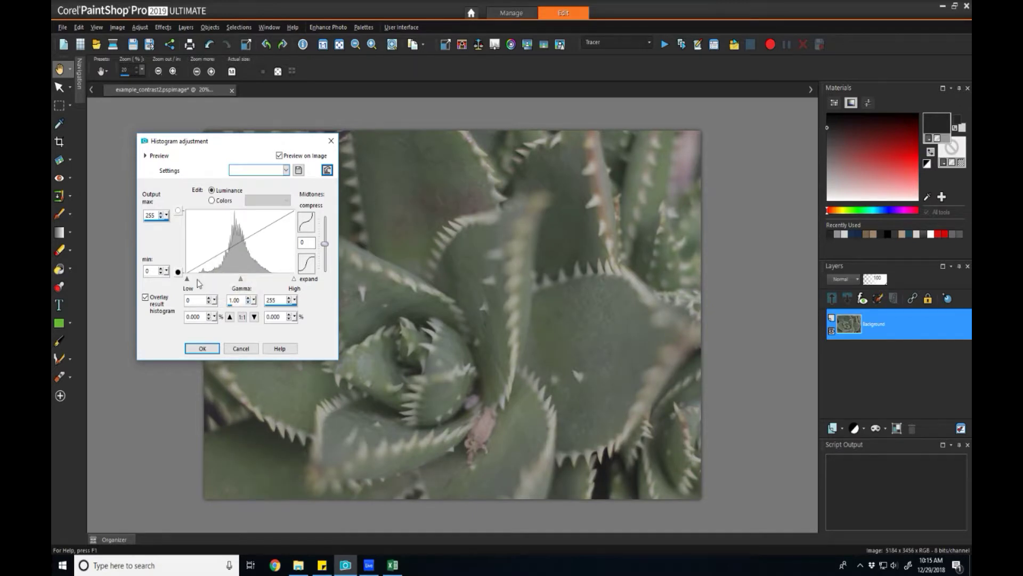
pyautogui.moveTo(178, 273)
pyautogui.mouseDown()
pyautogui.moveTo(178, 252)
pyautogui.moveTo(178, 274)
pyautogui.mouseUp()
pyautogui.moveTo(178, 211)
pyautogui.mouseDown()
pyautogui.moveTo(179, 241)
pyautogui.moveTo(178, 211)
pyautogui.mouseUp()
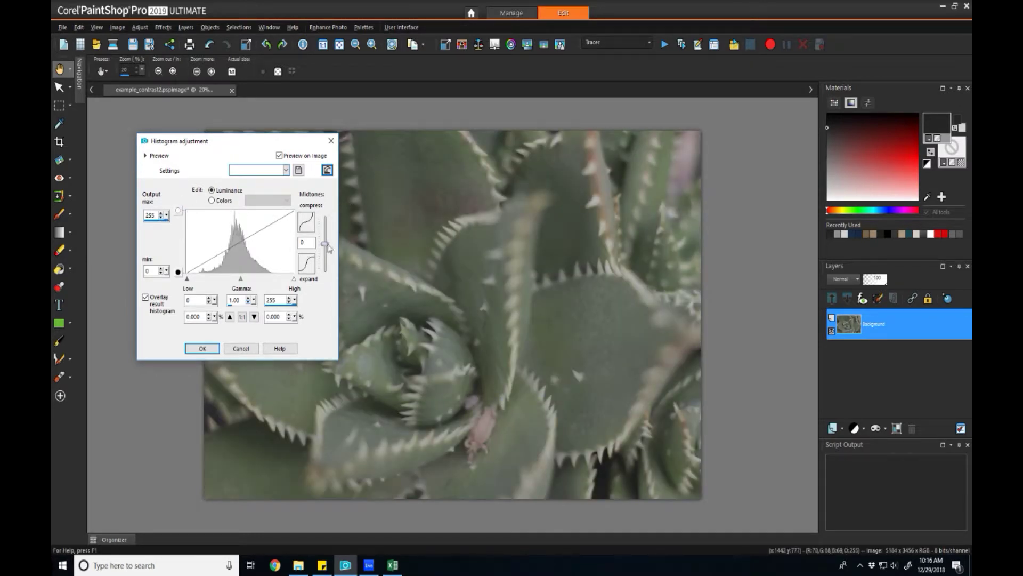
pyautogui.moveTo(326, 247); pyautogui.dragTo(280, 279)
# Step: Move the dialog up and left and settle on Low 0, High 224, Midtones 25
pyautogui.moveTo(186, 280); pyautogui.dragTo(202, 279)
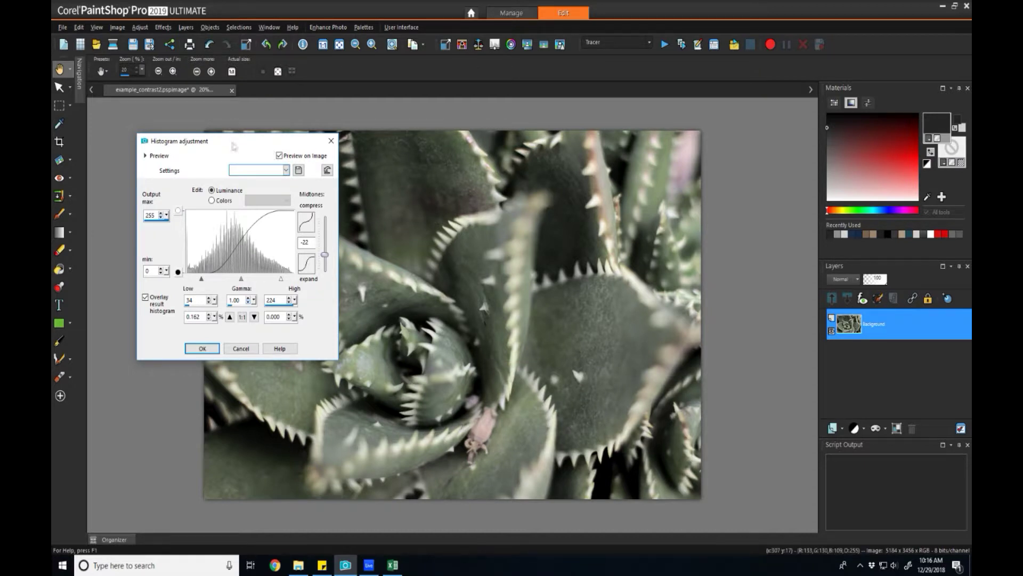
pyautogui.moveTo(236, 145); pyautogui.dragTo(204, 127)
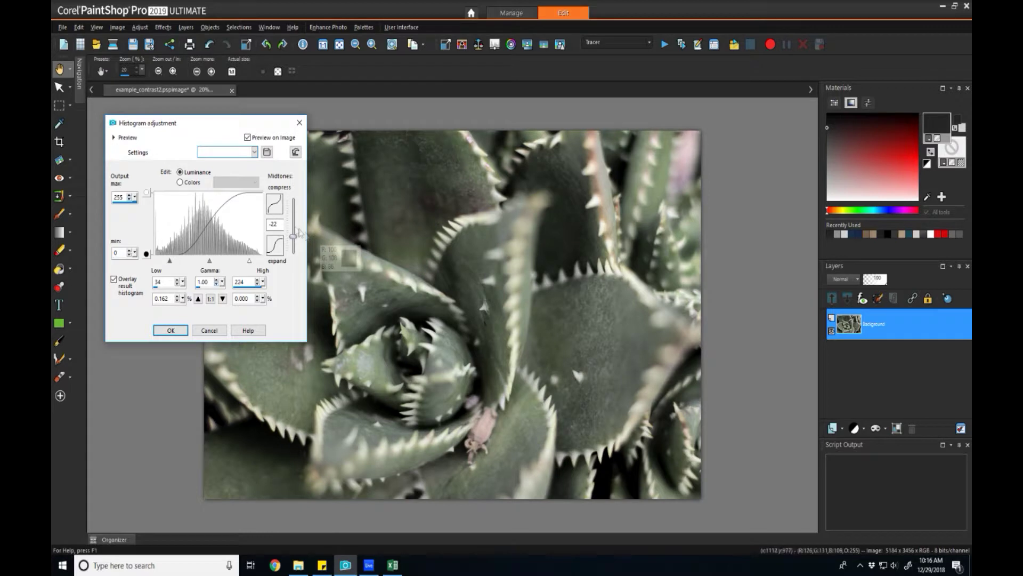
pyautogui.moveTo(294, 237); pyautogui.dragTo(297, 217)
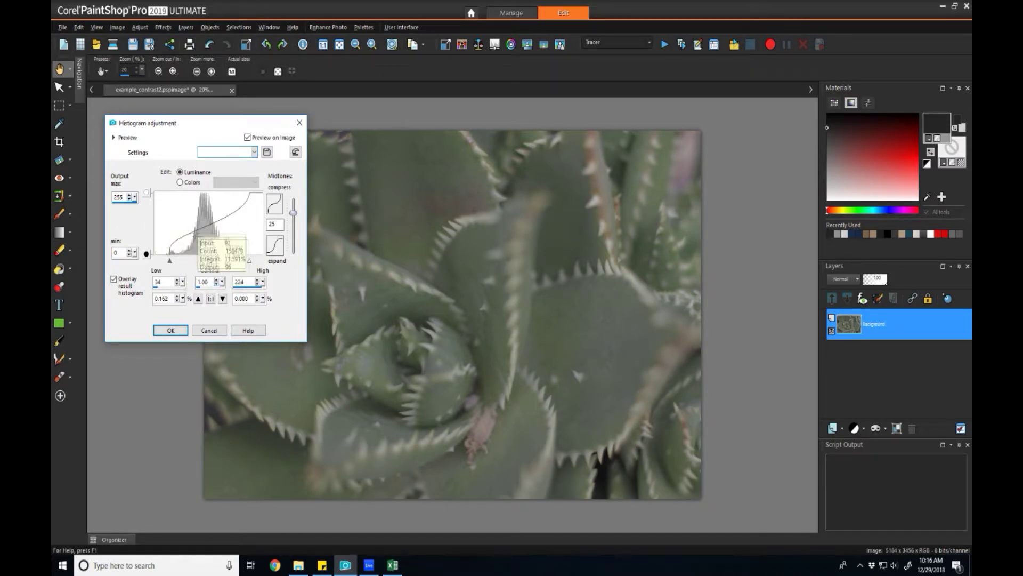
pyautogui.moveTo(169, 261); pyautogui.dragTo(150, 260)
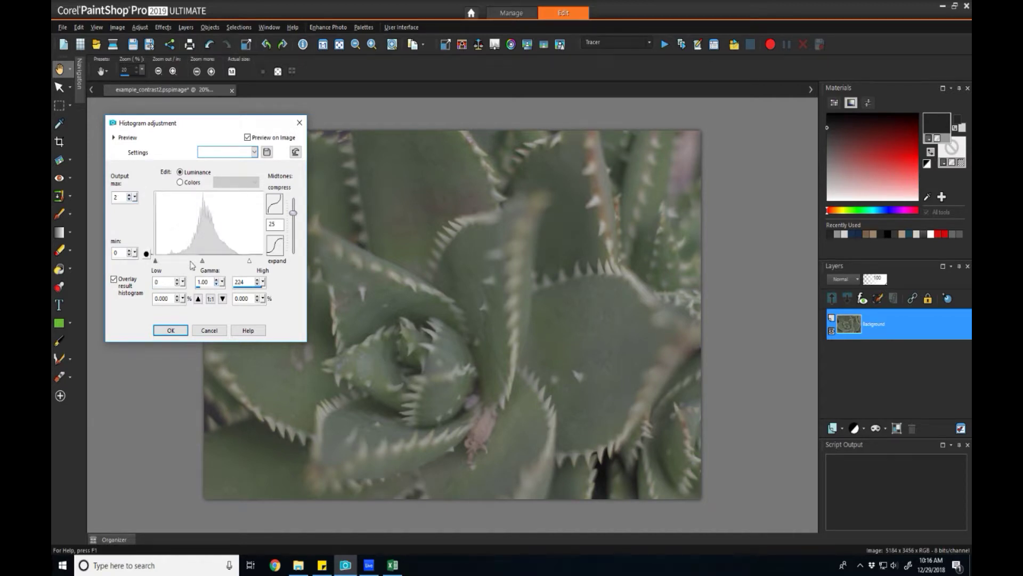
pyautogui.click(250, 262)
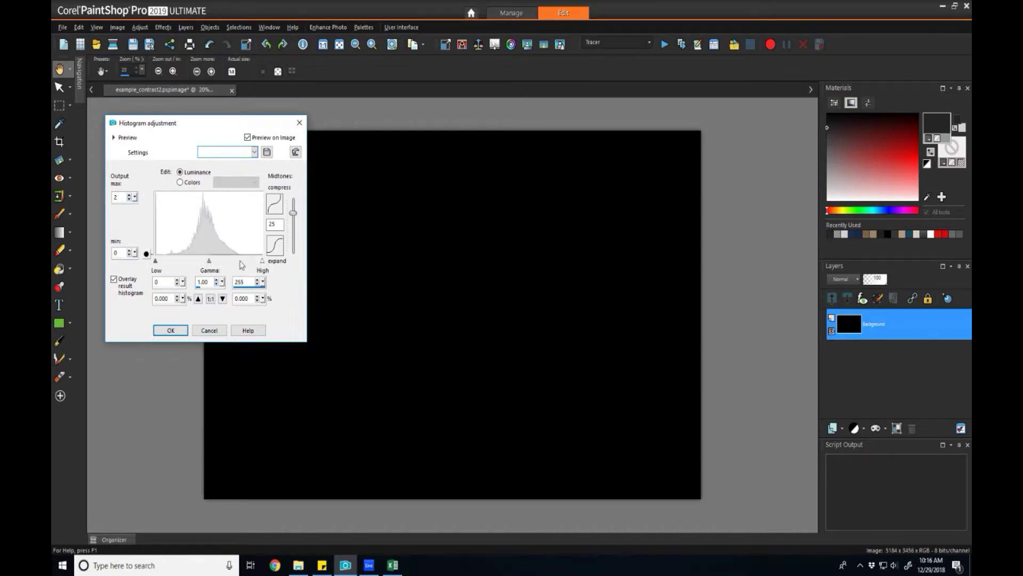
# Step: Reset Histogram Adjustment to defaults, then set Low 41, gamma 1.12 and High 229
pyautogui.click(296, 152)
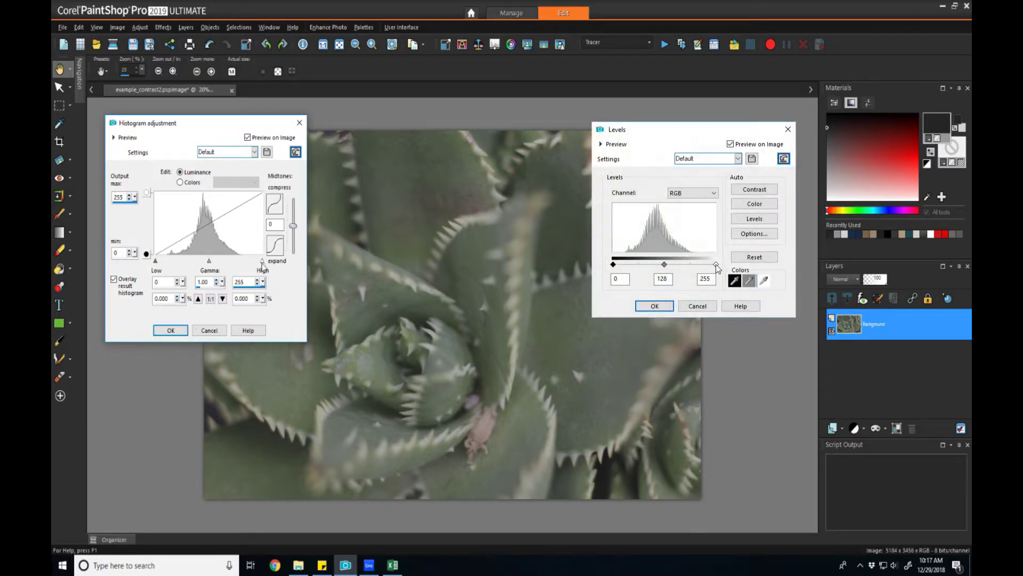
pyautogui.moveTo(262, 261); pyautogui.dragTo(173, 262)
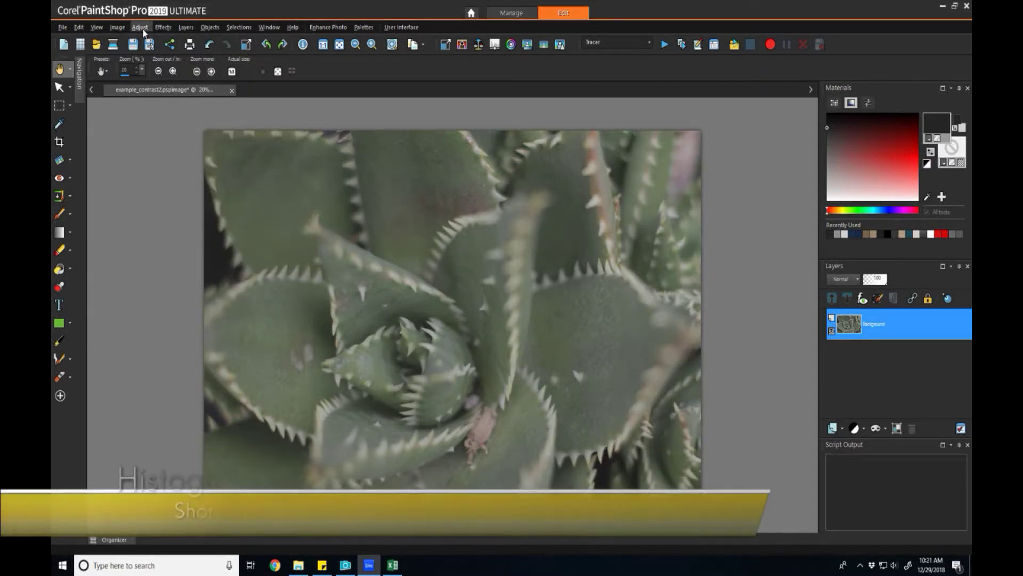
# Step: Show the Histogram palette (mean 102, median 107), reposition it over the canvas, then close it
pyautogui.click(150, 27)
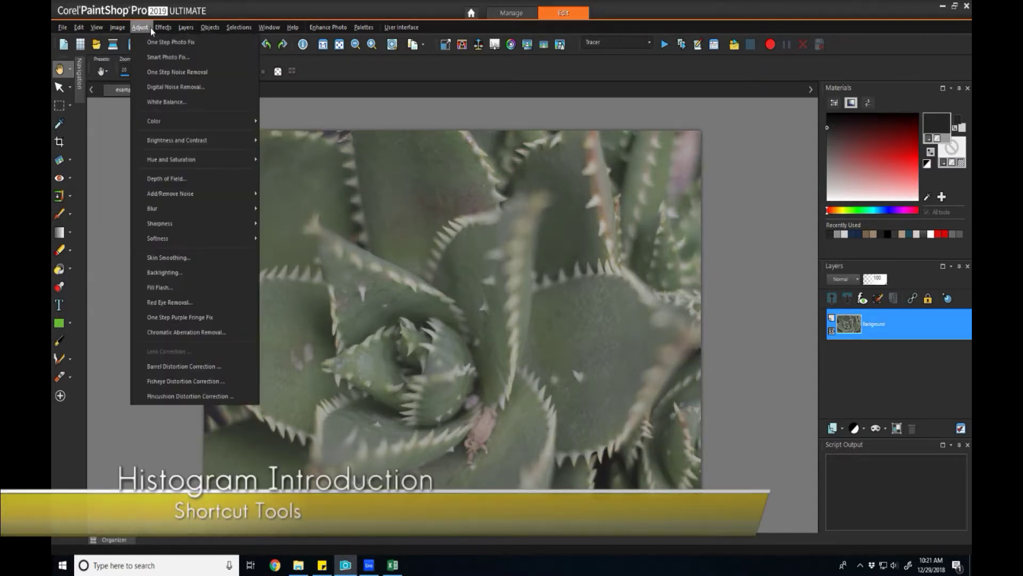
pyautogui.moveTo(195, 142)
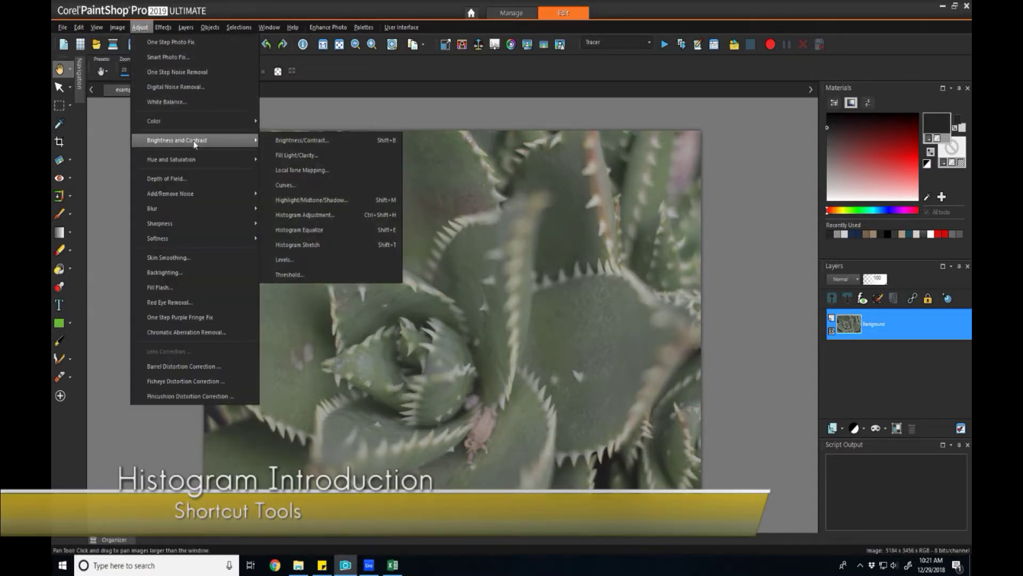
pyautogui.click(363, 26)
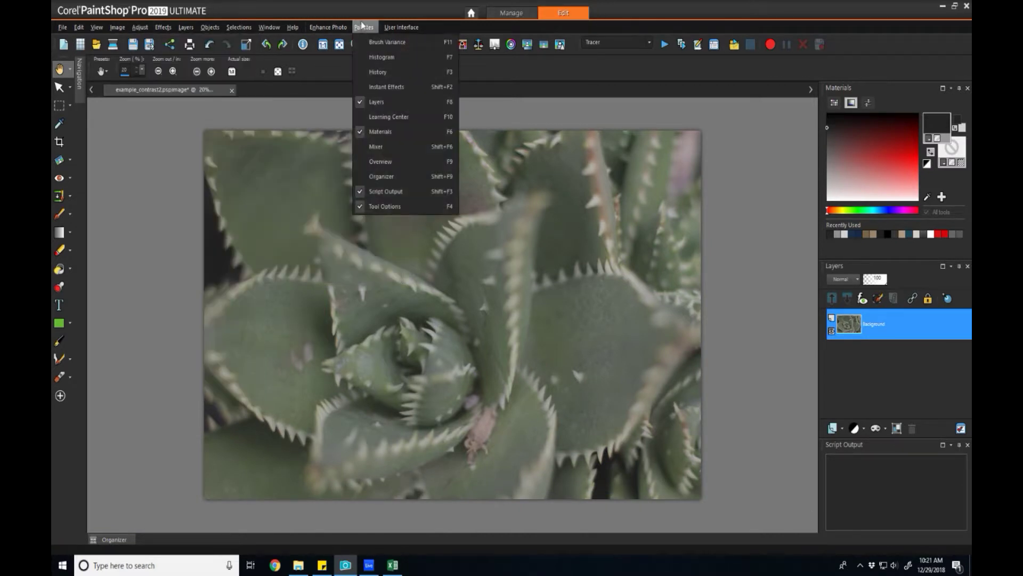
pyautogui.click(384, 59)
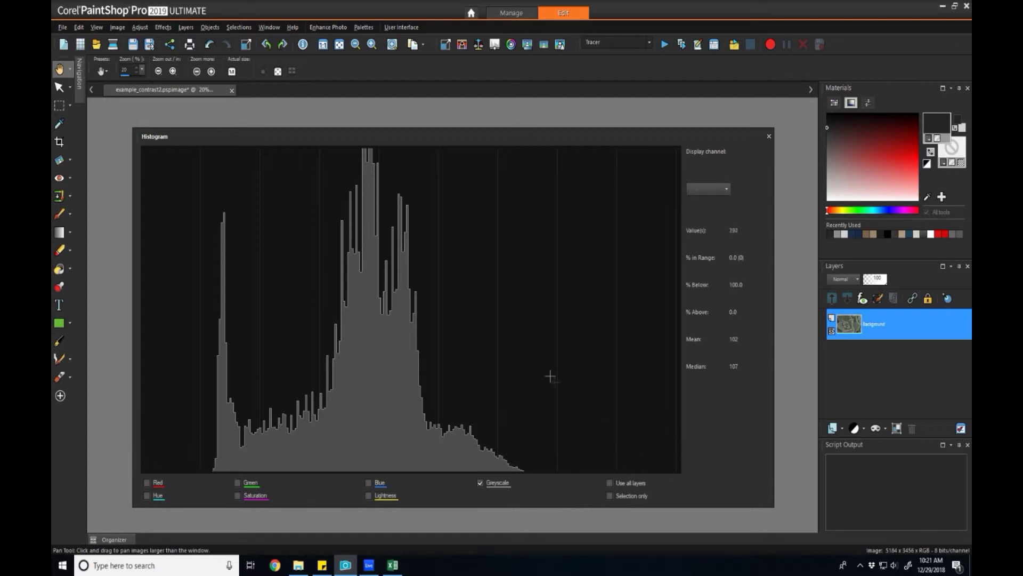
pyautogui.moveTo(435, 141); pyautogui.dragTo(603, 150)
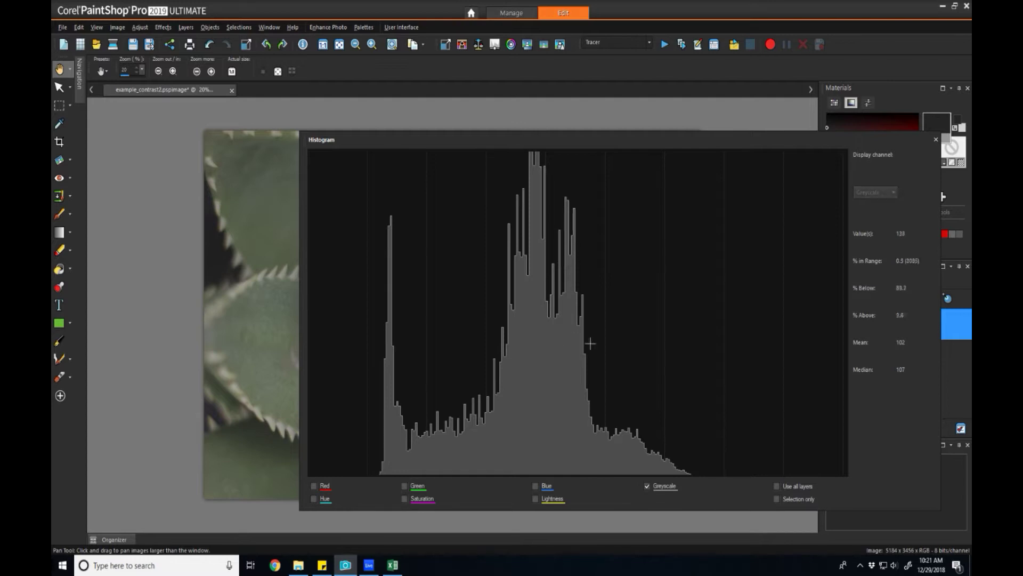
pyautogui.moveTo(623, 146); pyautogui.dragTo(525, 130)
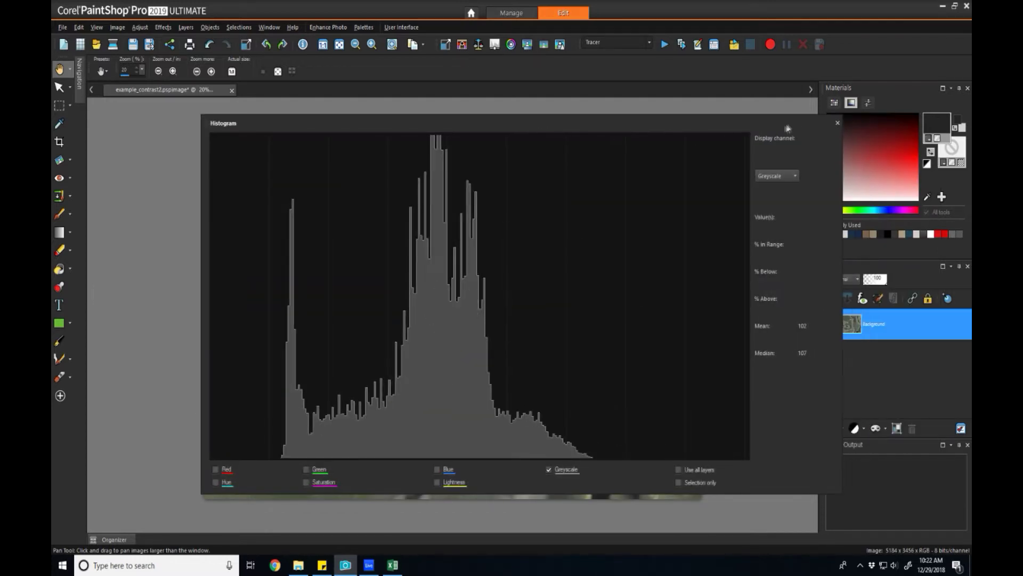
pyautogui.click(838, 124)
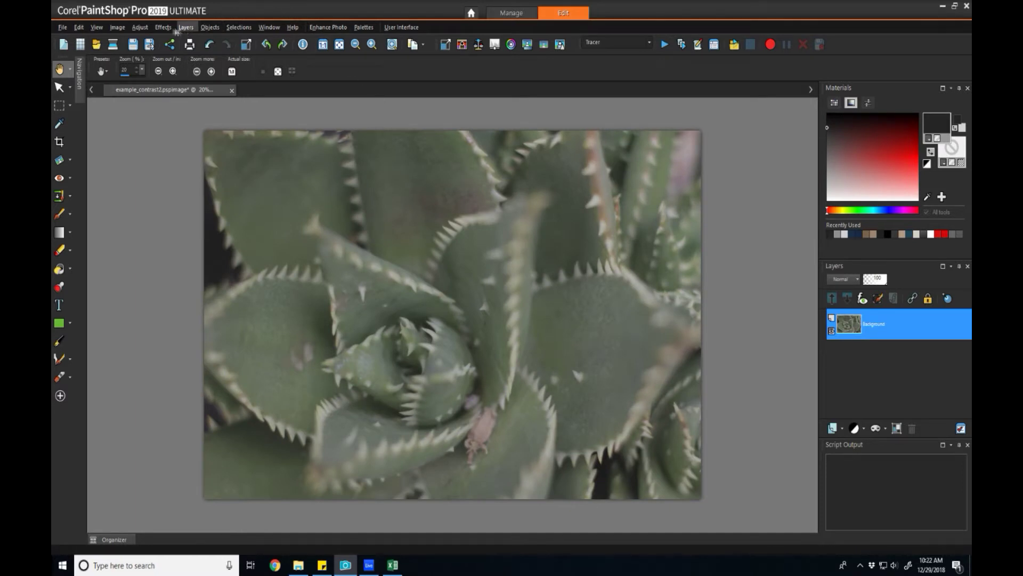
# Step: Apply Levels to the succulent photo with values 39, 122 and 190
pyautogui.click(139, 27)
pyautogui.moveTo(193, 140)
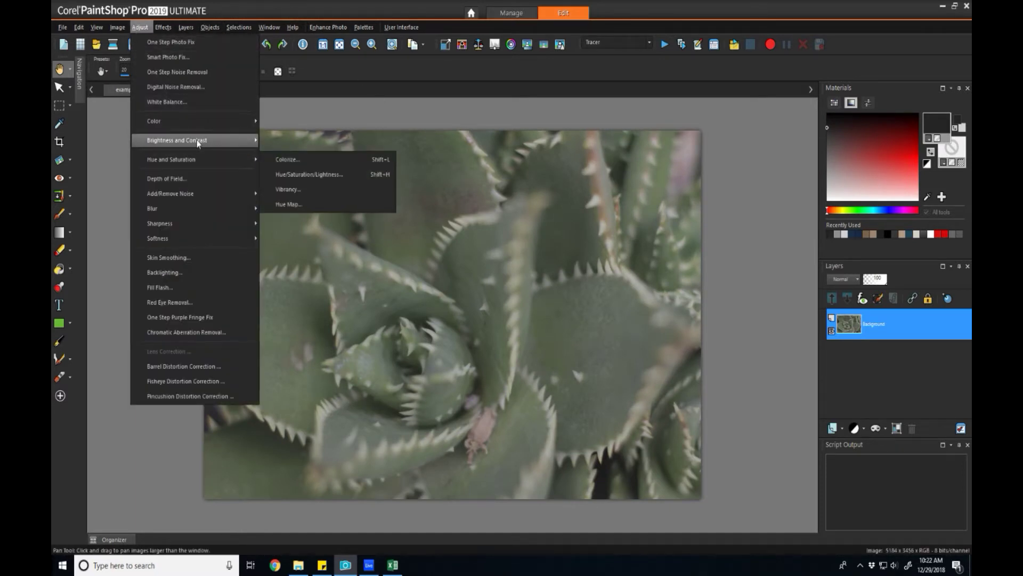
pyautogui.click(392, 234)
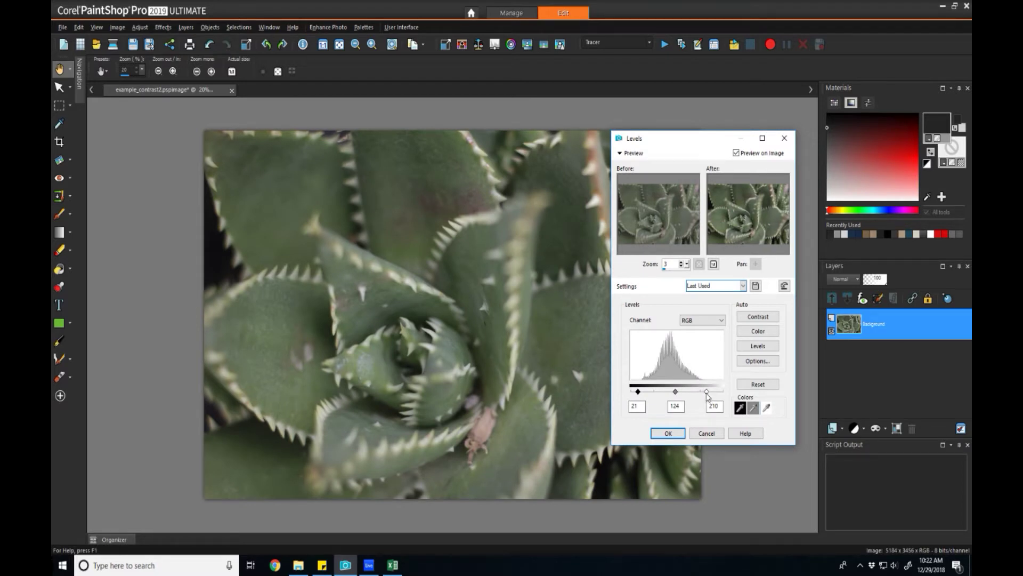
pyautogui.moveTo(708, 395); pyautogui.dragTo(646, 394)
pyautogui.click(669, 433)
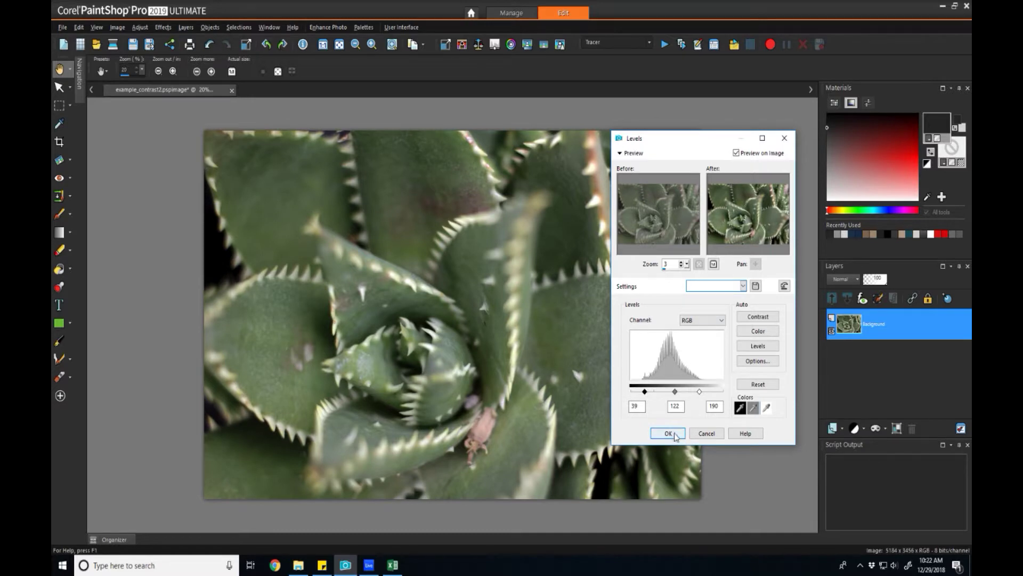
# Step: Check the adjusted photo's histogram (mean 96, median 102), then close it
pyautogui.click(363, 28)
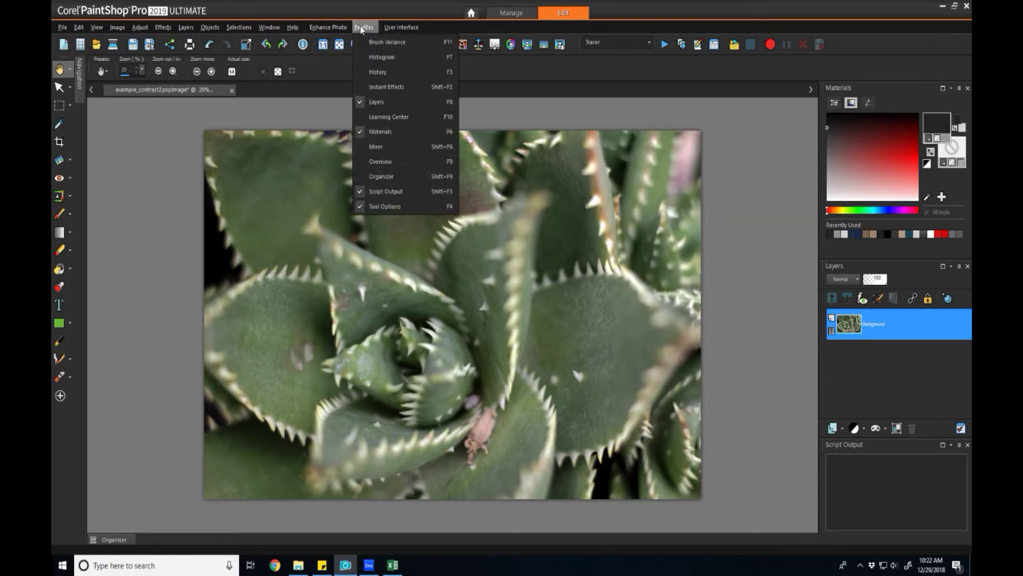
pyautogui.click(382, 58)
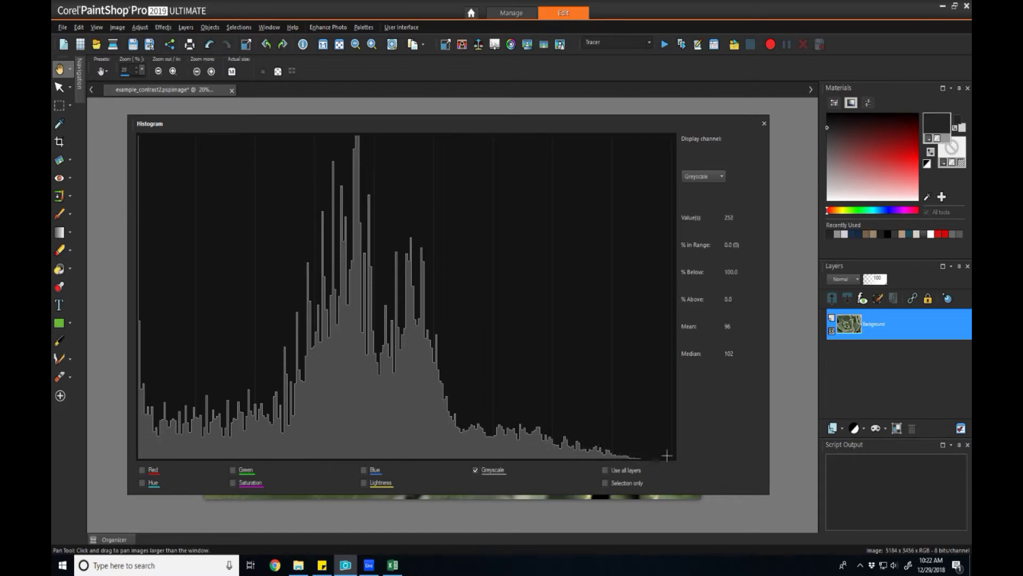
pyautogui.click(765, 125)
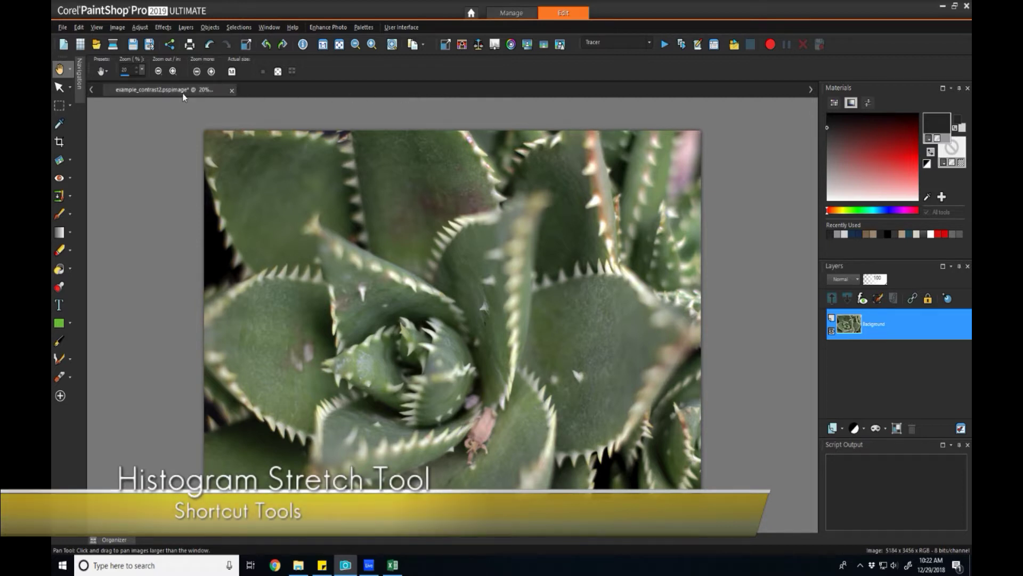
# Step: Undo Levels and apply Histogram Stretch, widening the histogram to mean 107, median 114
pyautogui.hotkey('ctrl', 'z')
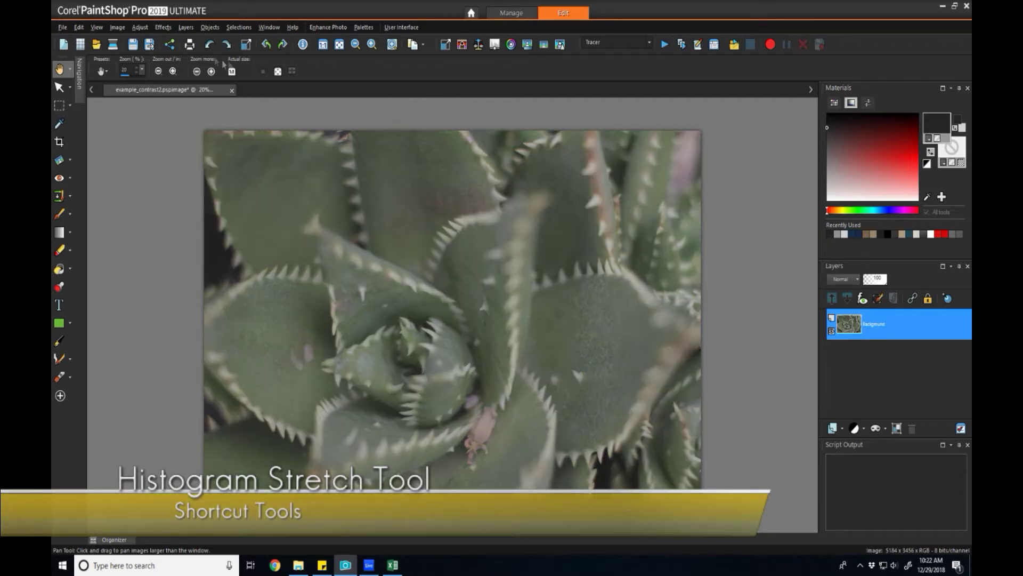
pyautogui.click(140, 27)
pyautogui.moveTo(200, 143)
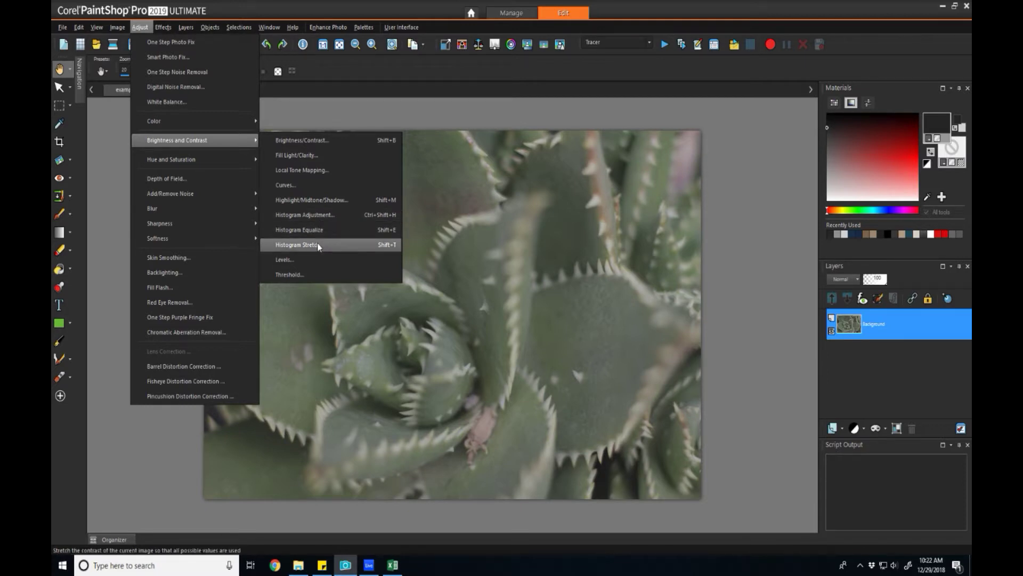
pyautogui.click(298, 245)
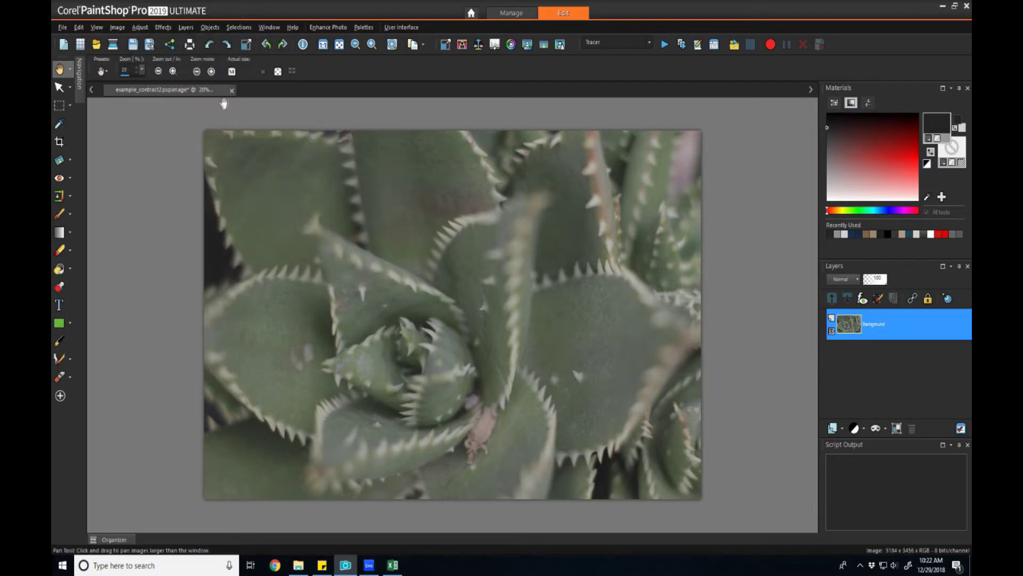
pyautogui.press('F7')
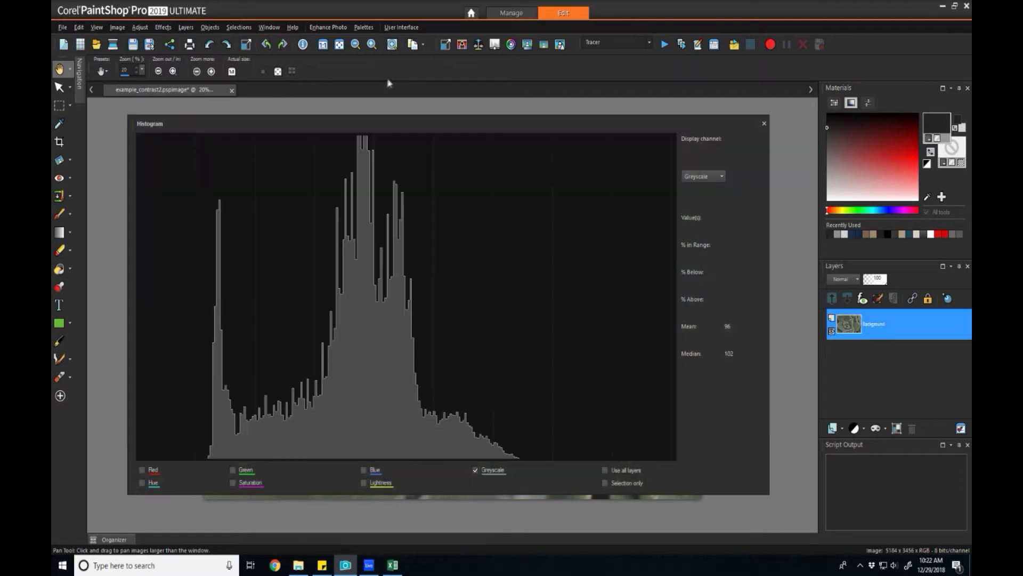
pyautogui.click(140, 27)
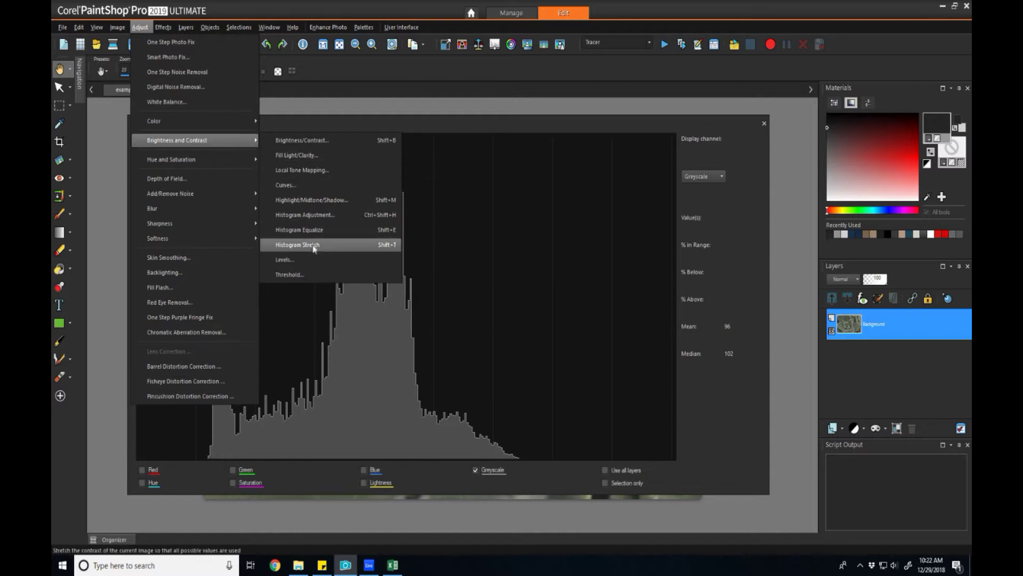
pyautogui.click(312, 245)
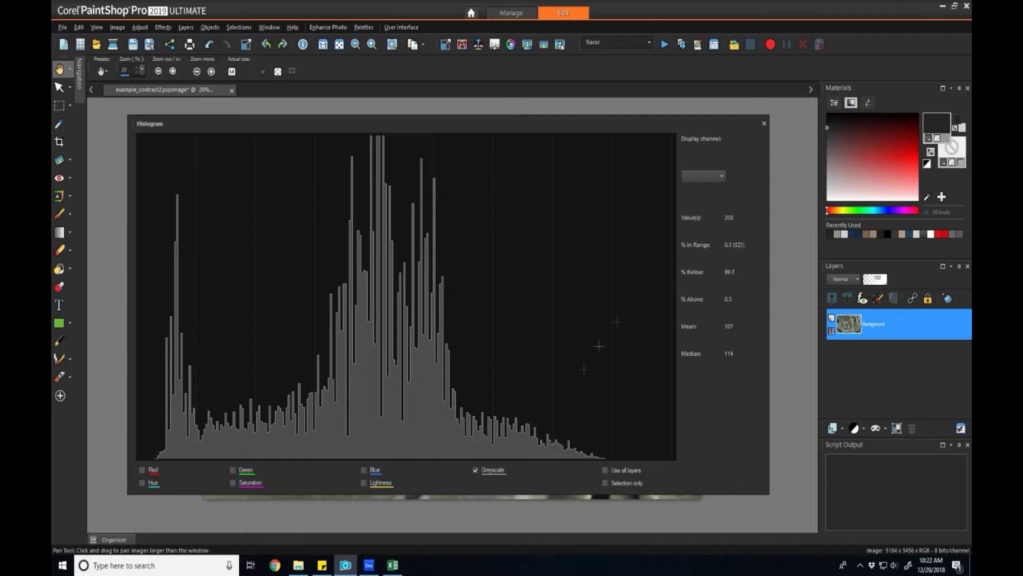
# Step: Close the histogram, then undo and redo the stretch to compare before and after
pyautogui.click(764, 123)
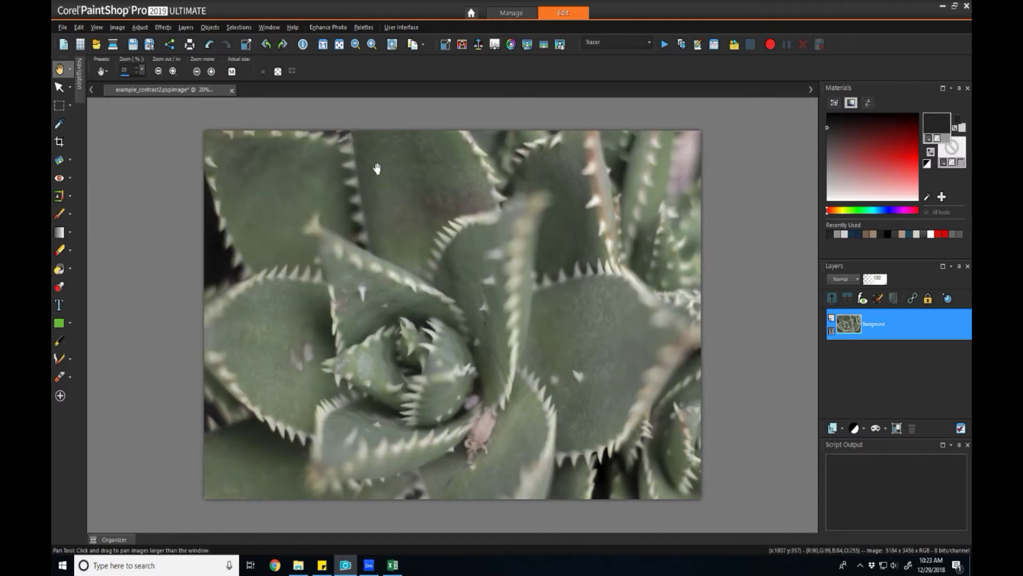
pyautogui.hotkey('ctrl', 'z')
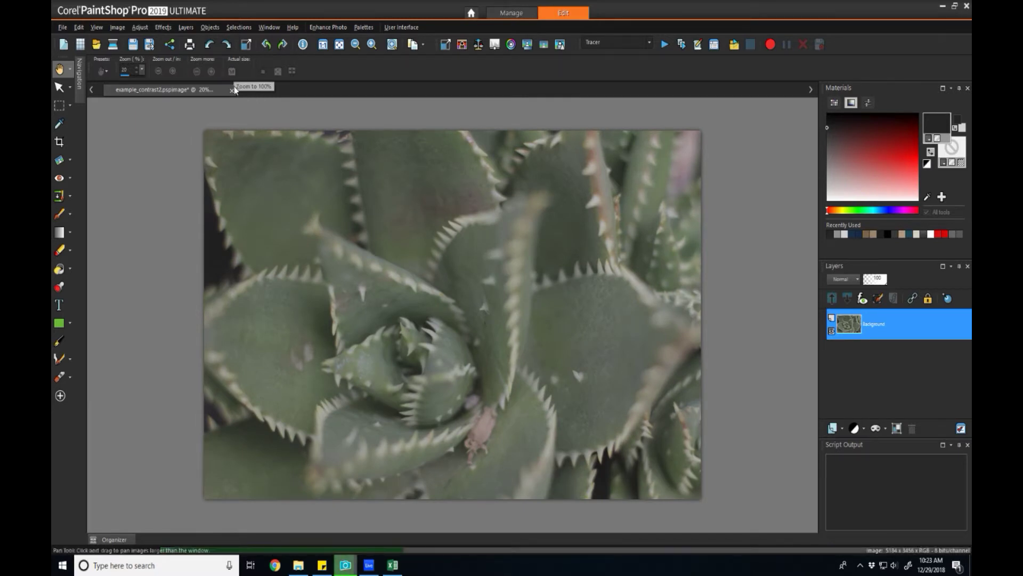
pyautogui.hotkey('ctrl', 'alt', 'z')
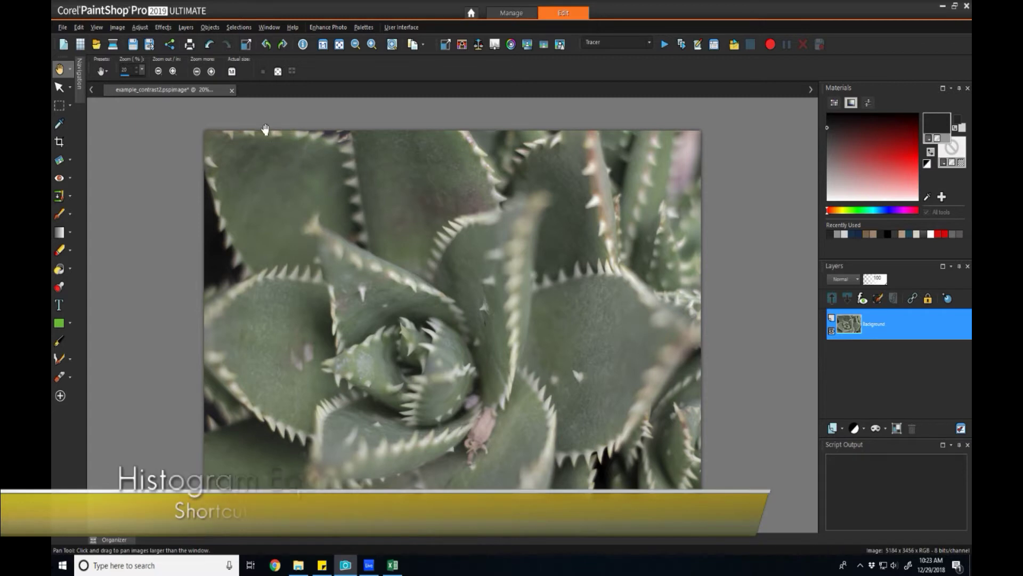
pyautogui.click(164, 27)
pyautogui.click(164, 28)
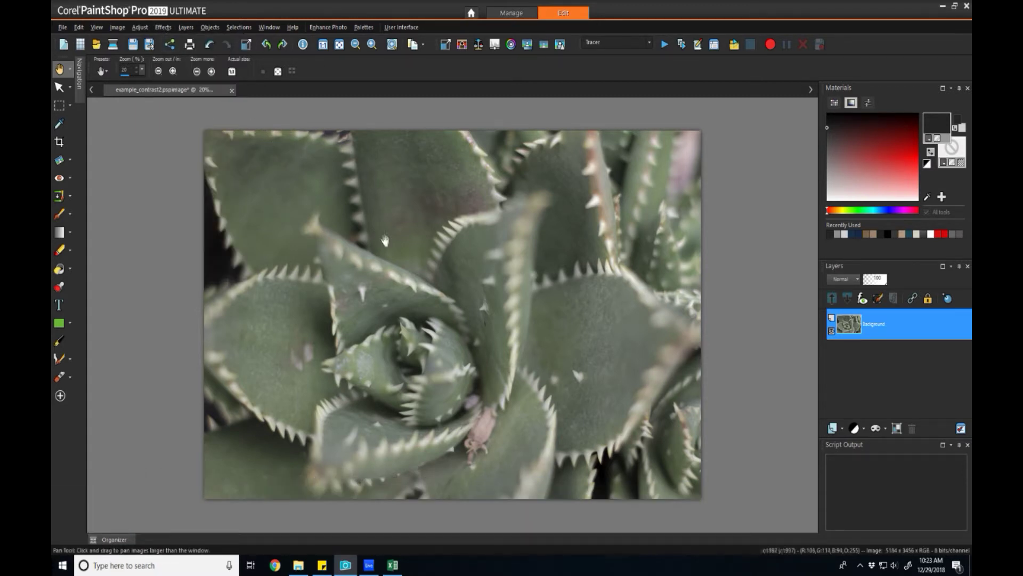
pyautogui.click(163, 28)
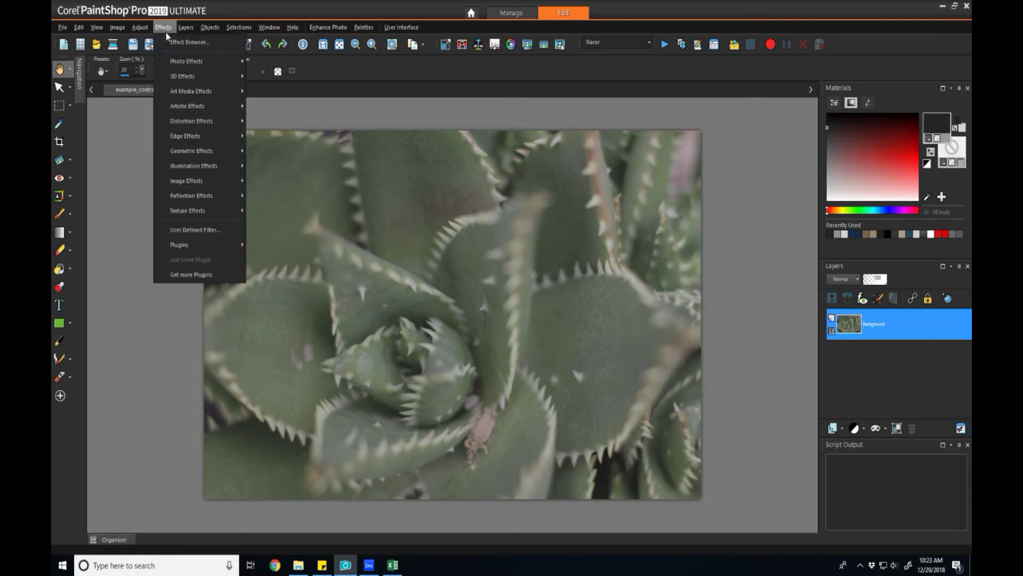
pyautogui.moveTo(139, 27)
pyautogui.moveTo(206, 141)
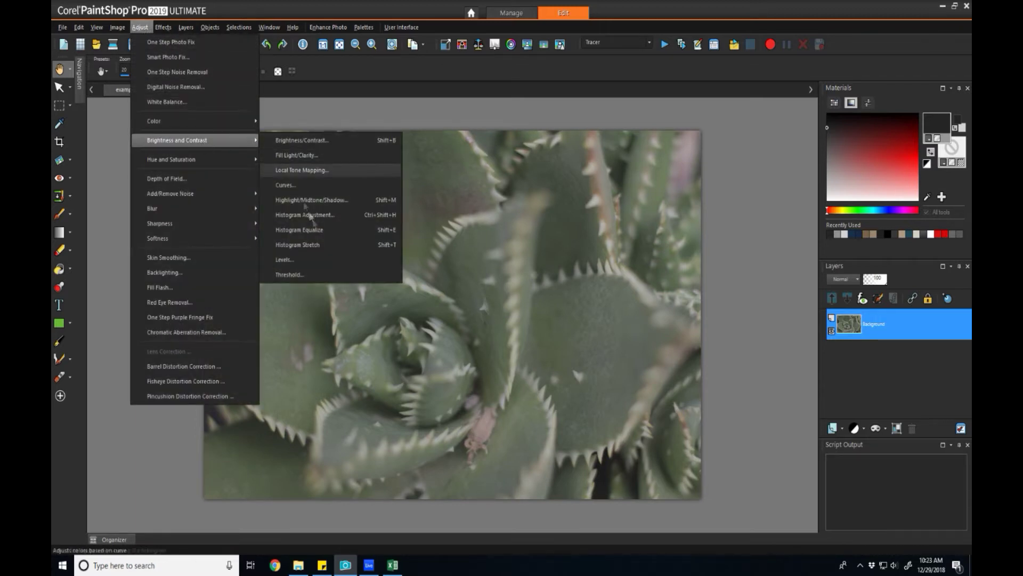
pyautogui.click(323, 246)
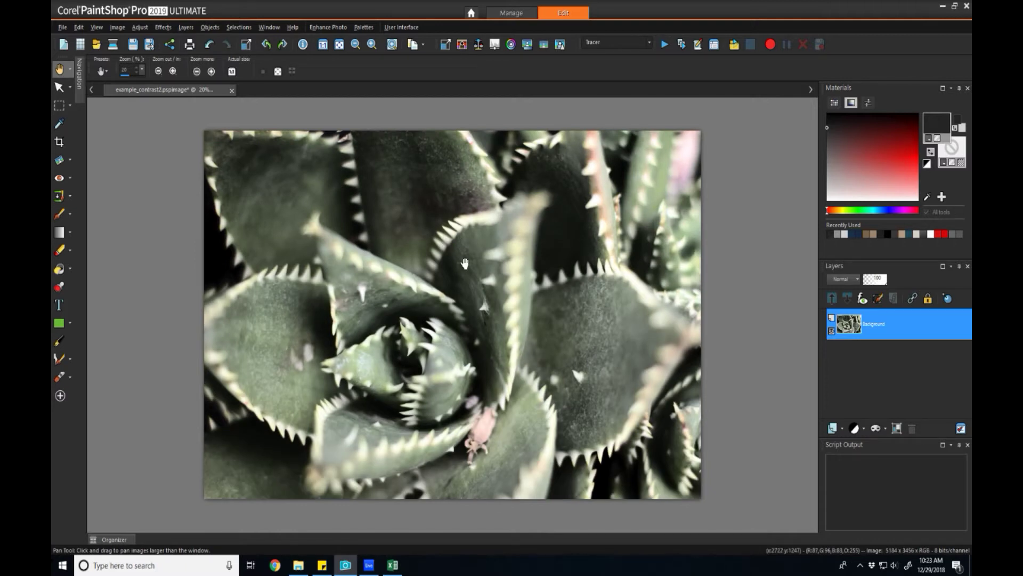
pyautogui.press('F7')
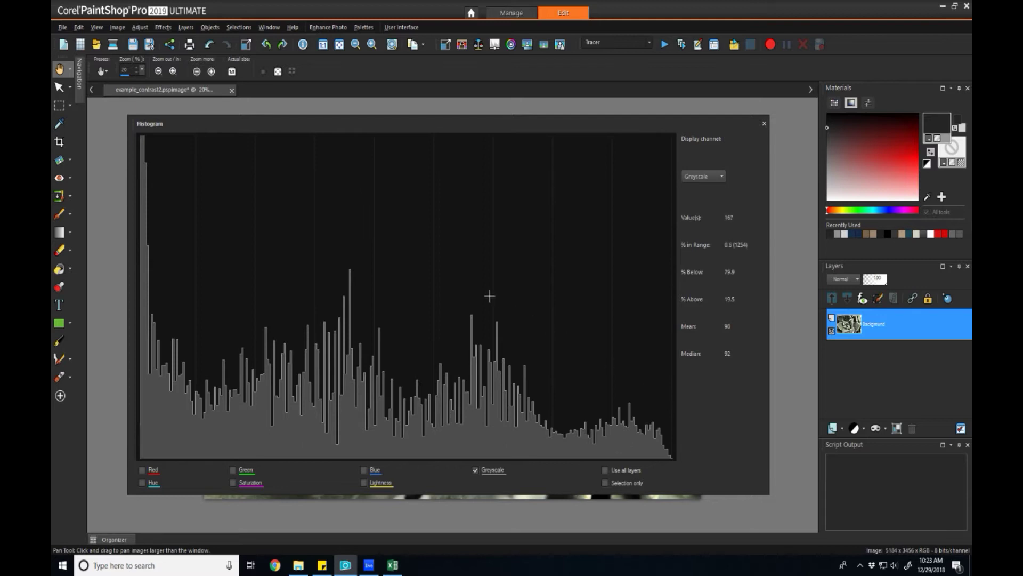
pyautogui.press('F7')
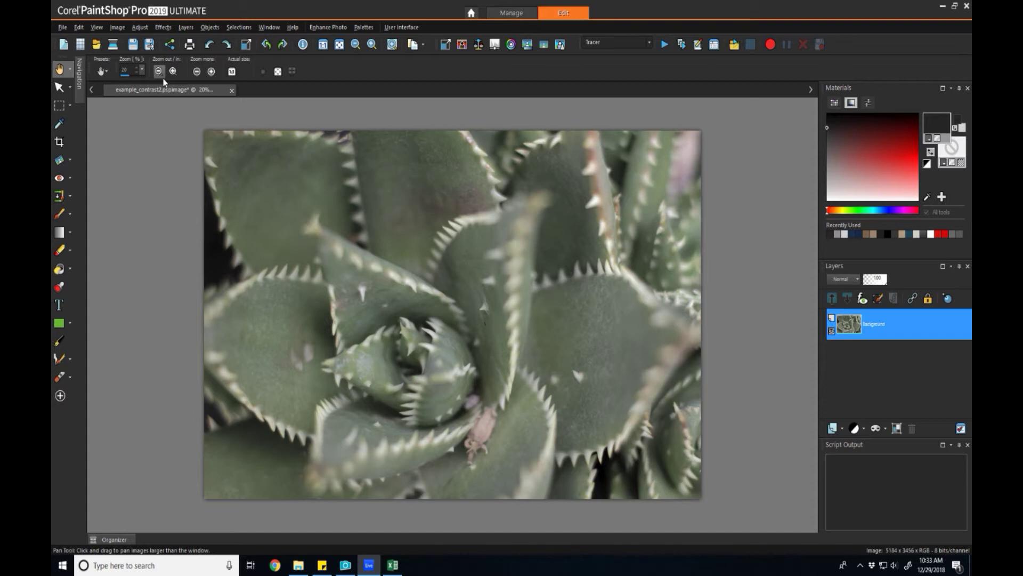
# Step: Open Fill Light/Clarity, reset it to defaults, and raise Fill Light from 35 to 101
pyautogui.click(142, 29)
pyautogui.moveTo(226, 142)
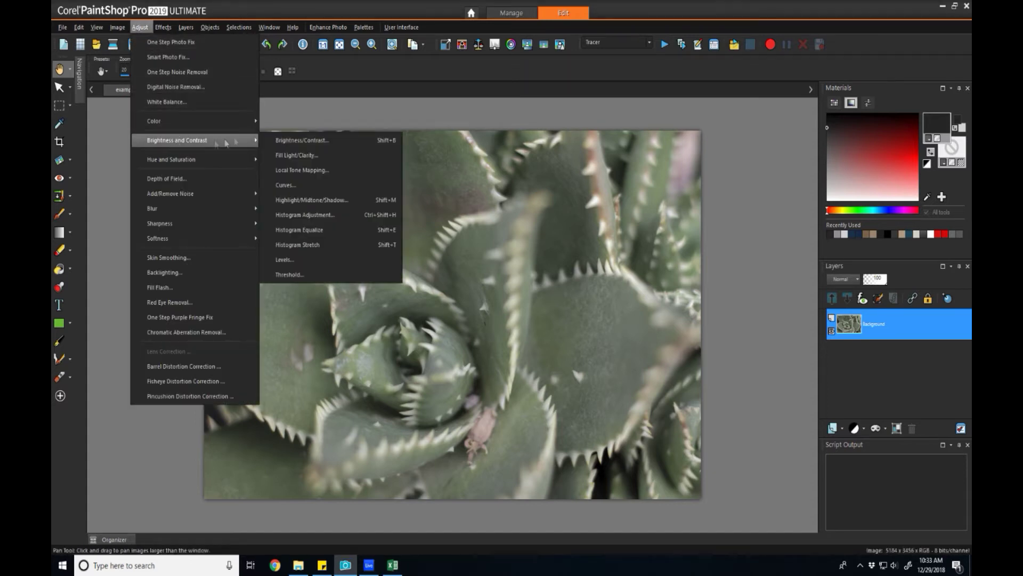
pyautogui.click(316, 153)
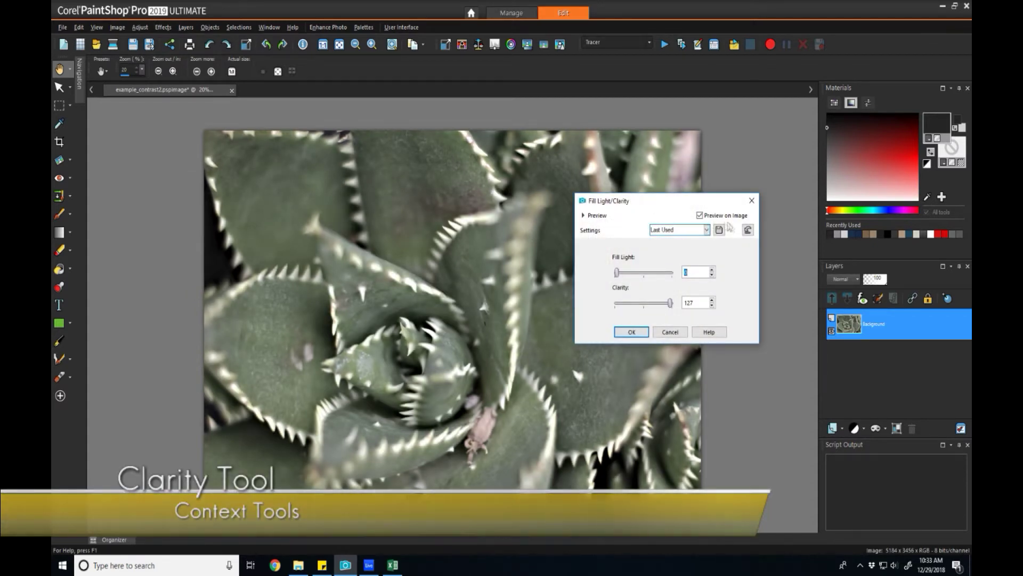
pyautogui.click(748, 231)
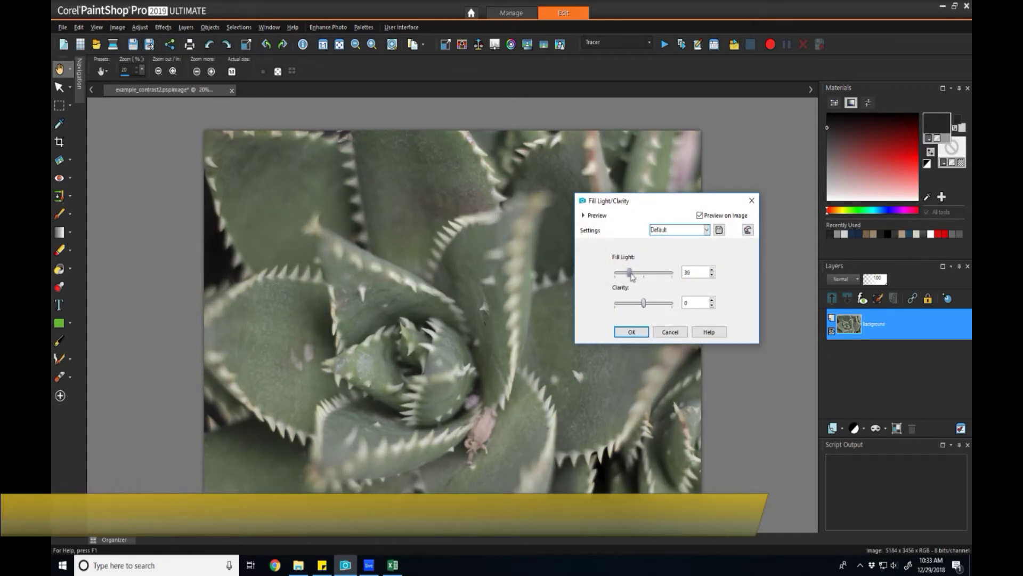
pyautogui.moveTo(634, 277); pyautogui.dragTo(670, 308)
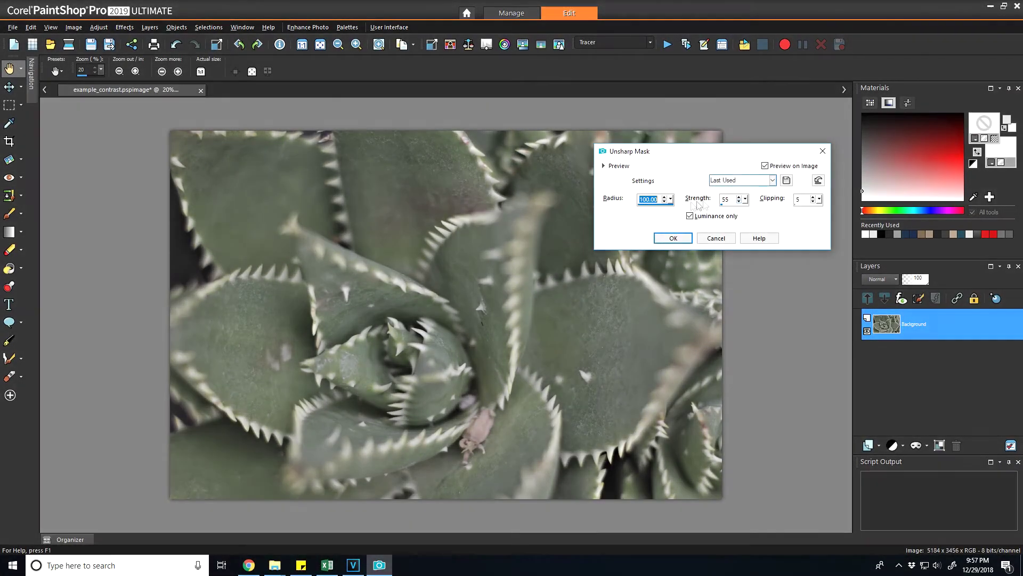
# Step: Raise Unsharp Mask strength to 105, turn off Luminance only, compare the preview, and apply
pyautogui.click(745, 202)
pyautogui.moveTo(745, 200); pyautogui.dragTo(754, 207)
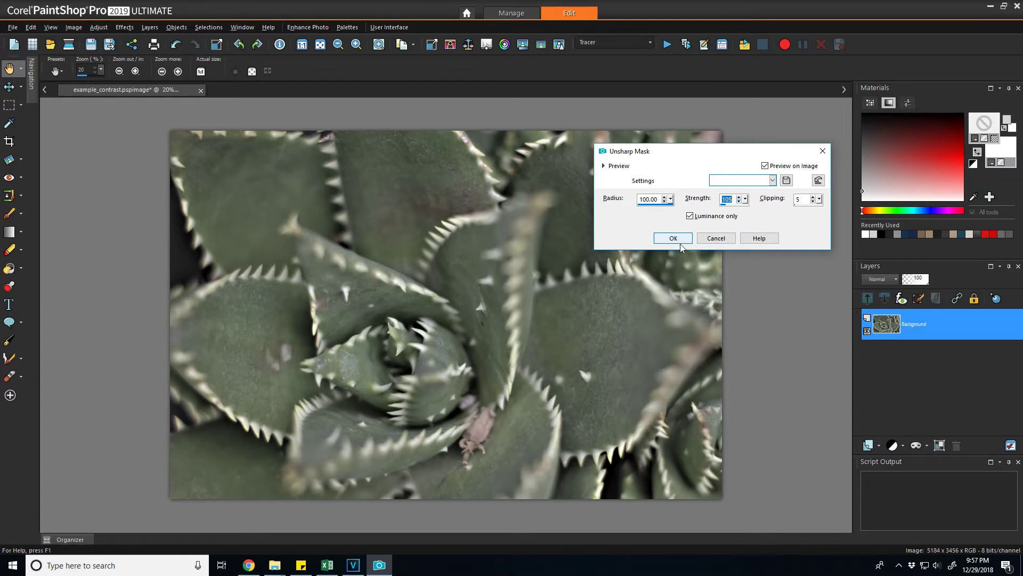
pyautogui.click(691, 216)
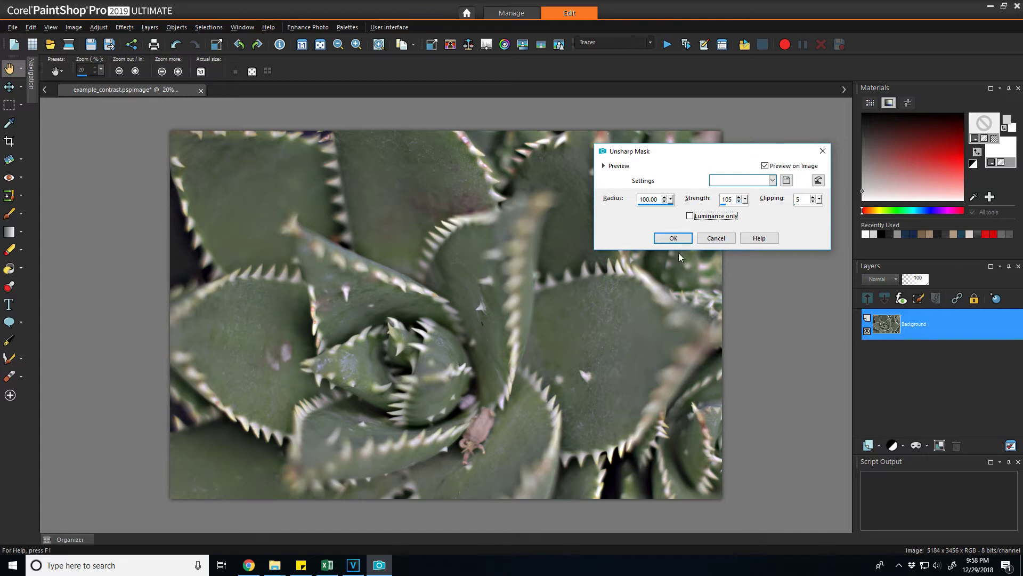
pyautogui.click(765, 166)
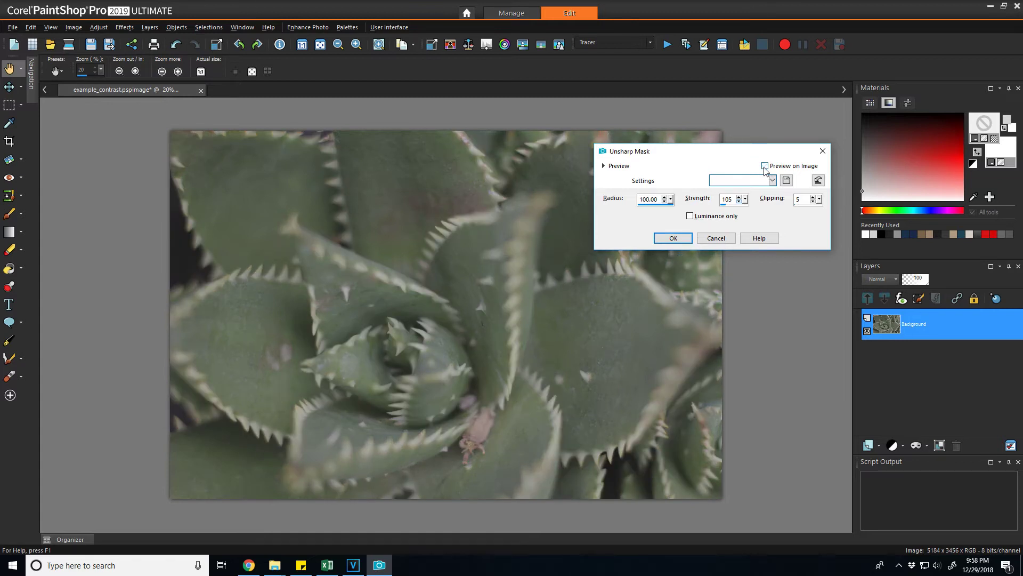
pyautogui.click(765, 166)
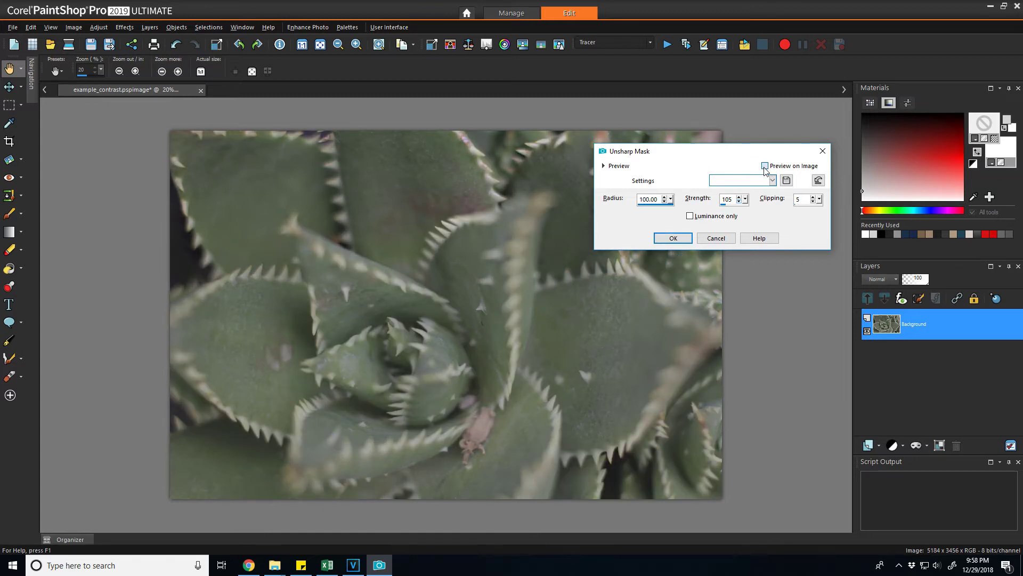
pyautogui.click(674, 239)
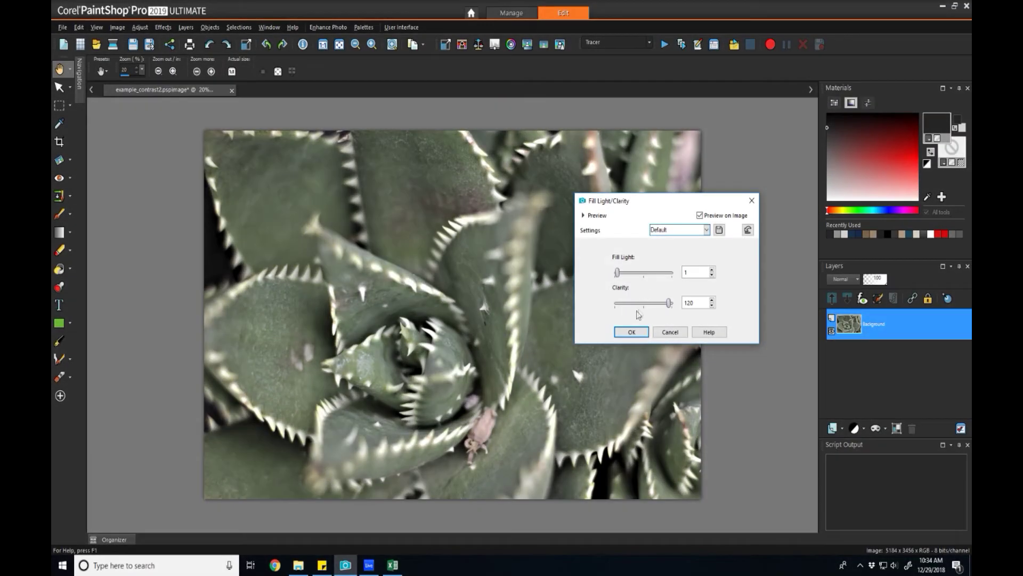
# Step: Try Clarity at 120, -109 and up to 127, then cancel without applying
pyautogui.moveTo(641, 310); pyautogui.dragTo(666, 309)
pyautogui.moveTo(670, 308); pyautogui.dragTo(620, 304)
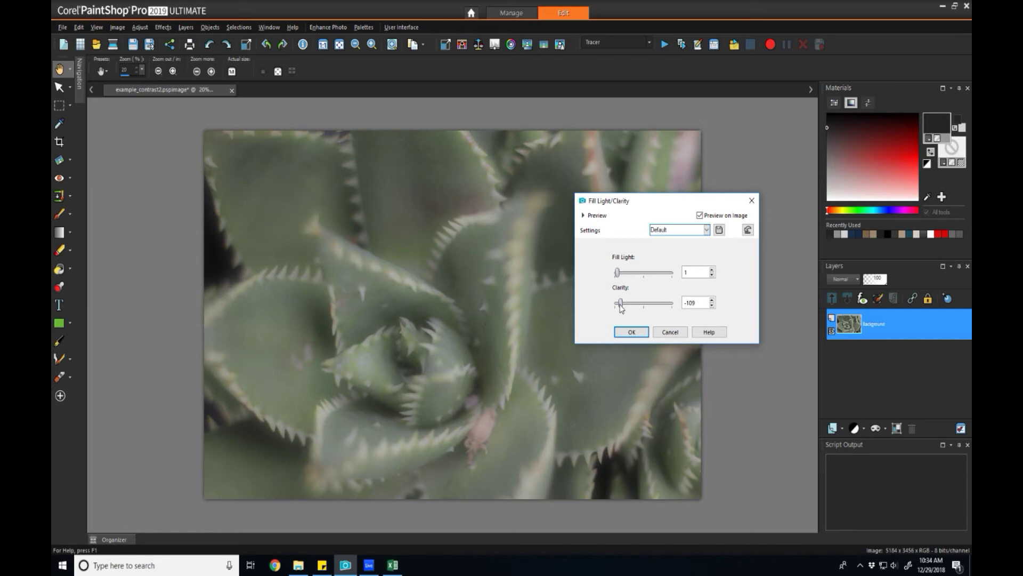
pyautogui.moveTo(620, 302); pyautogui.dragTo(644, 305)
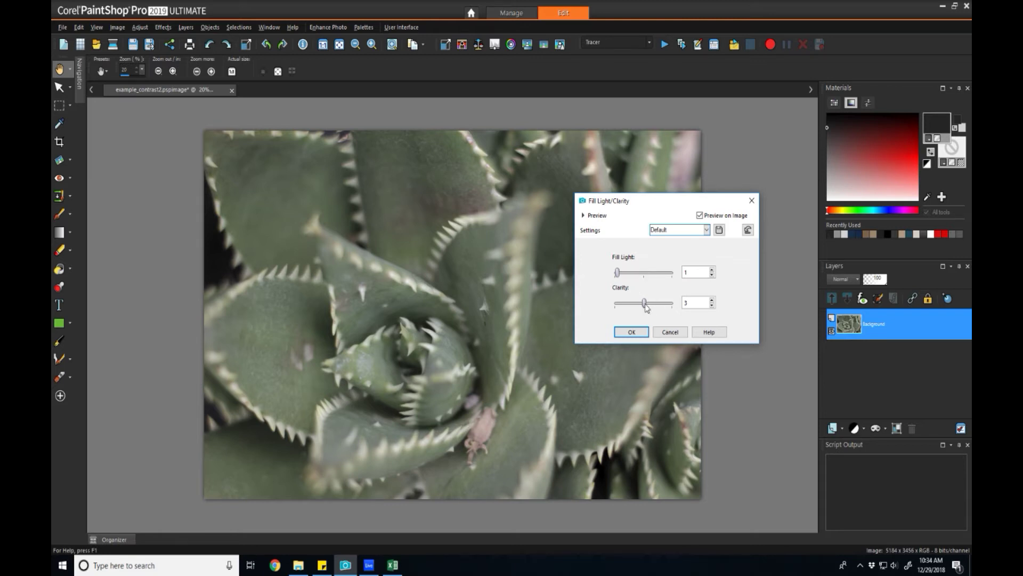
pyautogui.moveTo(646, 307); pyautogui.dragTo(670, 303)
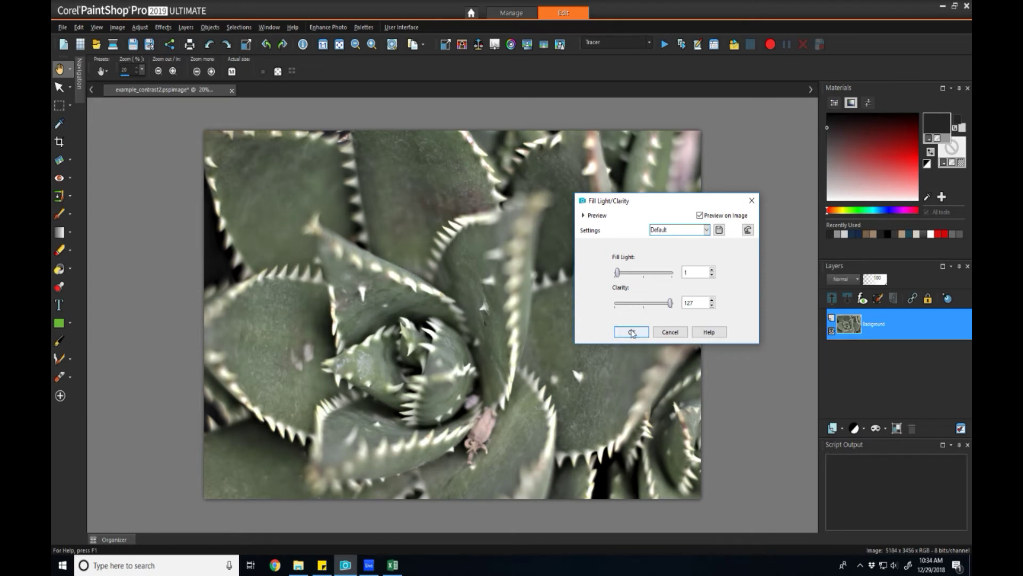
pyautogui.click(669, 332)
# Step: Open Local Tone Mapping, move its dialog aside, and reset it to defaults
pyautogui.click(139, 27)
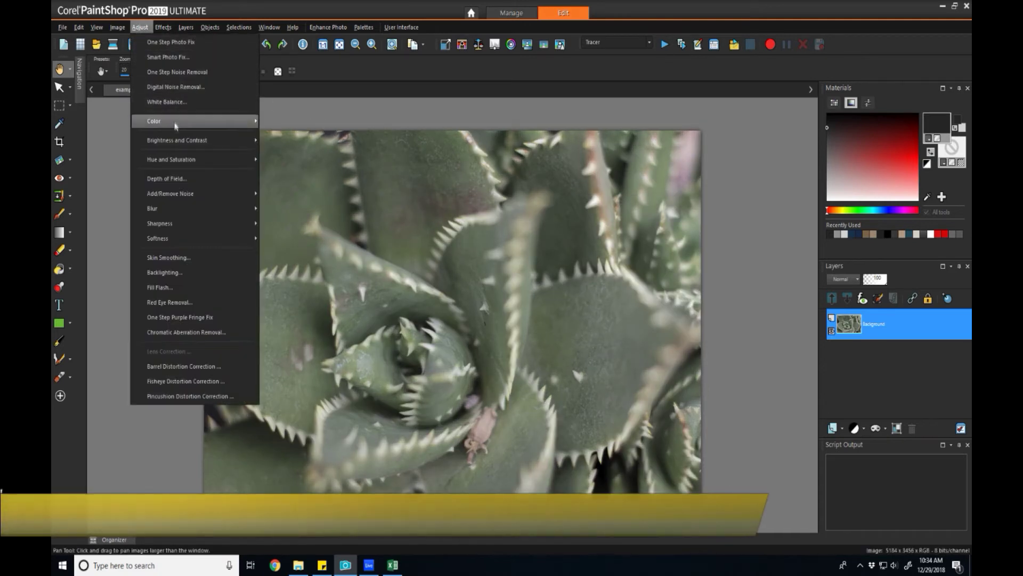
pyautogui.moveTo(175, 139)
pyautogui.click(326, 177)
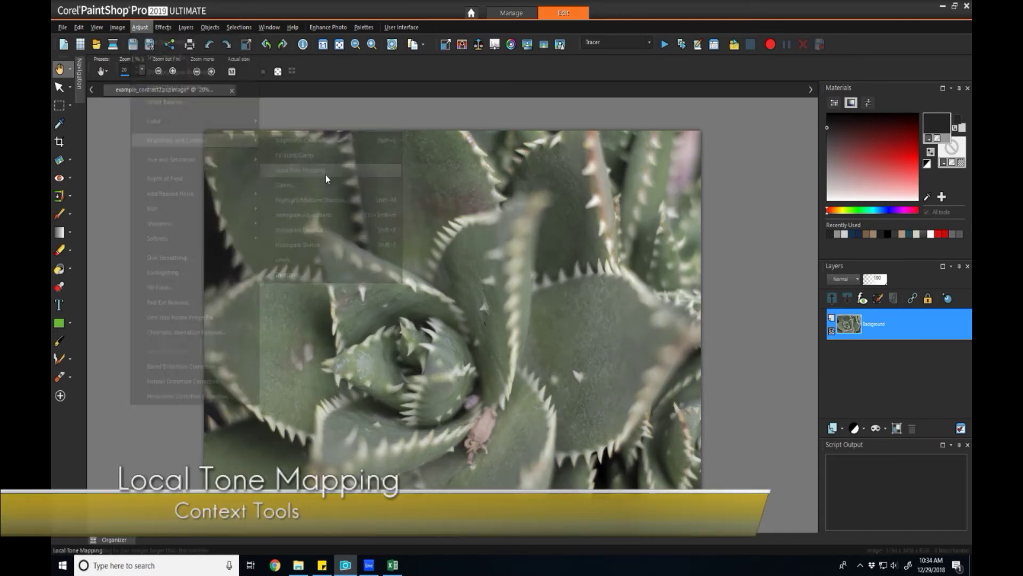
pyautogui.moveTo(255, 207); pyautogui.dragTo(686, 215)
pyautogui.click(759, 243)
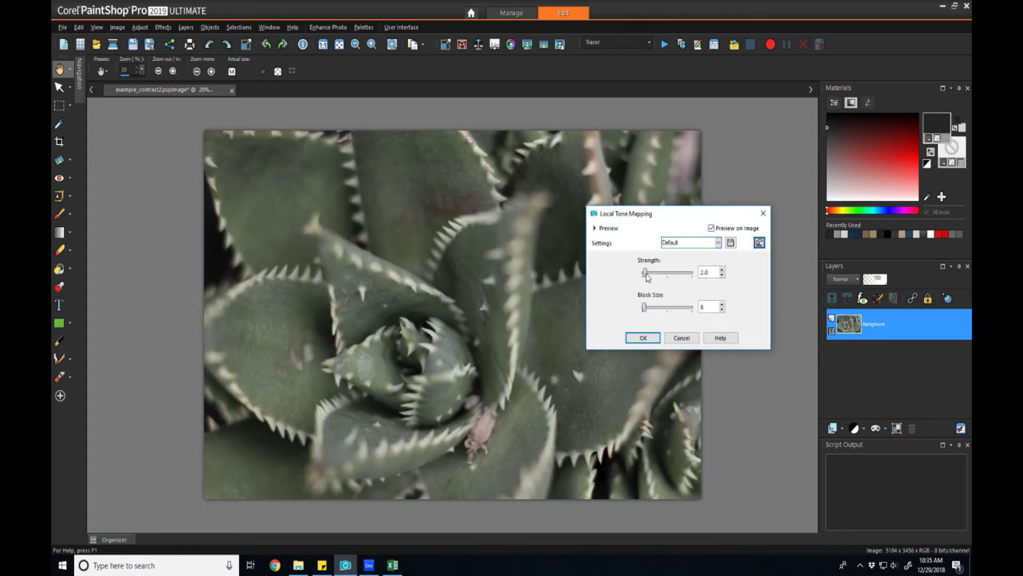
# Step: Try various Strength and Block Size values, ending at Strength 32.0 and Block Size 18
pyautogui.moveTo(645, 273); pyautogui.dragTo(658, 273)
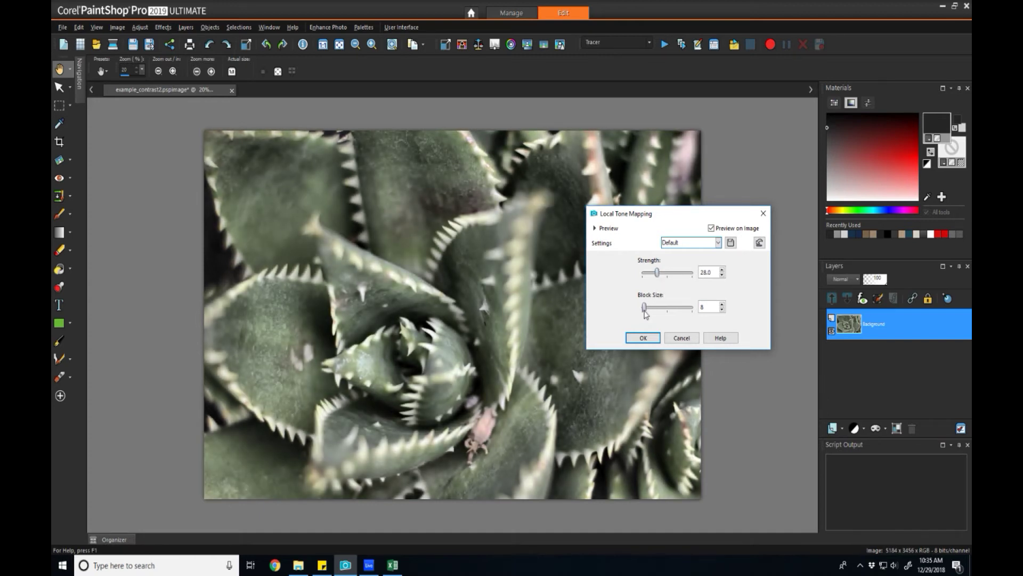
pyautogui.moveTo(645, 308); pyautogui.dragTo(668, 312)
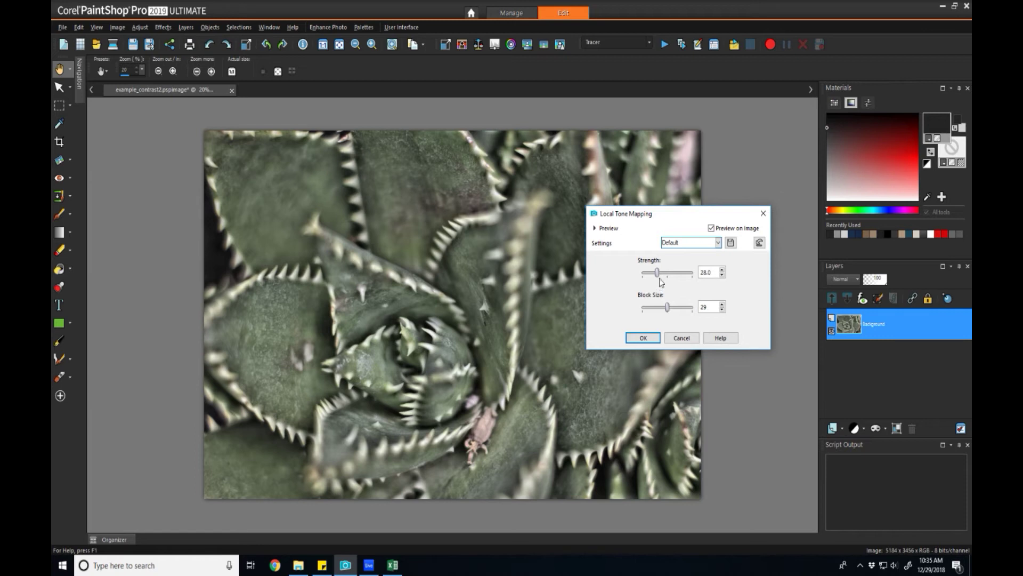
pyautogui.moveTo(657, 272); pyautogui.dragTo(685, 274)
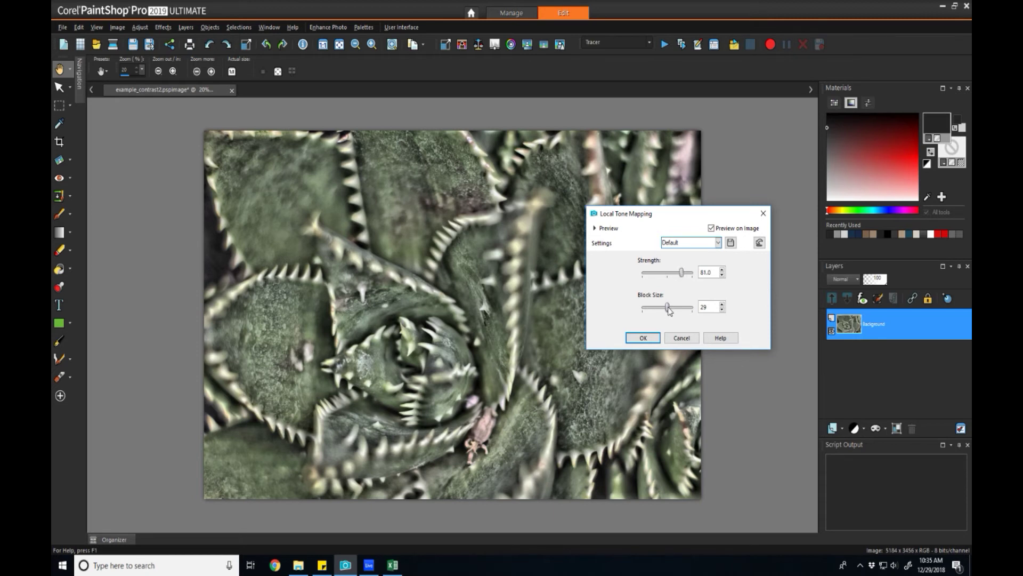
pyautogui.moveTo(682, 273)
pyautogui.mouseDown()
pyautogui.moveTo(658, 273)
pyautogui.moveTo(674, 272)
pyautogui.mouseUp()
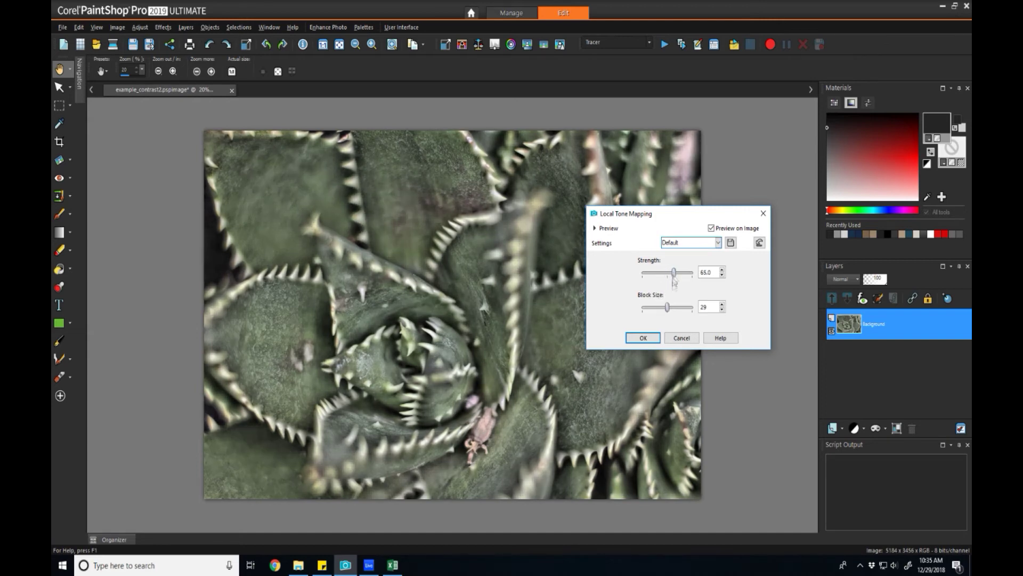
pyautogui.moveTo(669, 309); pyautogui.dragTo(680, 306)
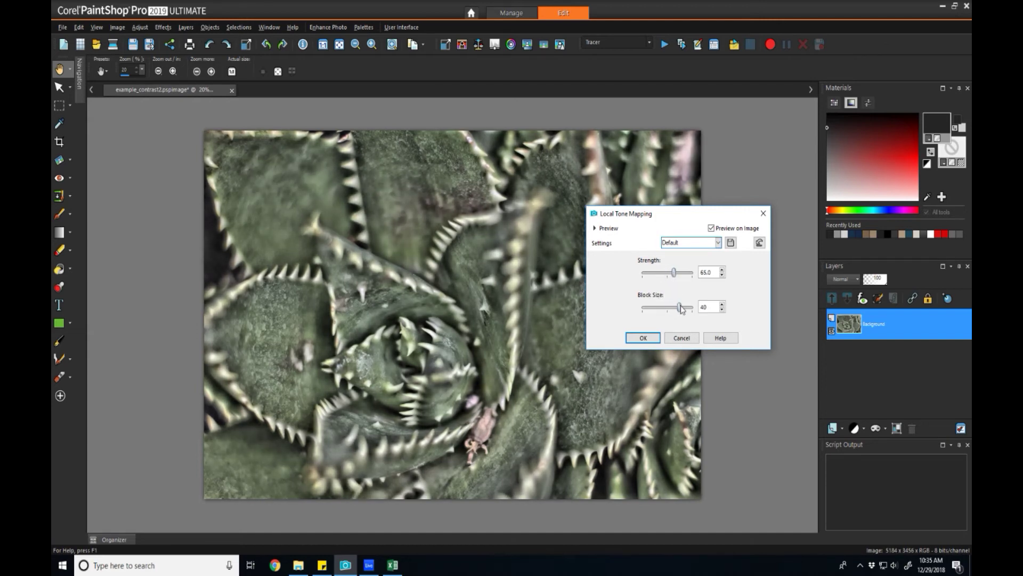
pyautogui.moveTo(675, 272); pyautogui.dragTo(652, 274)
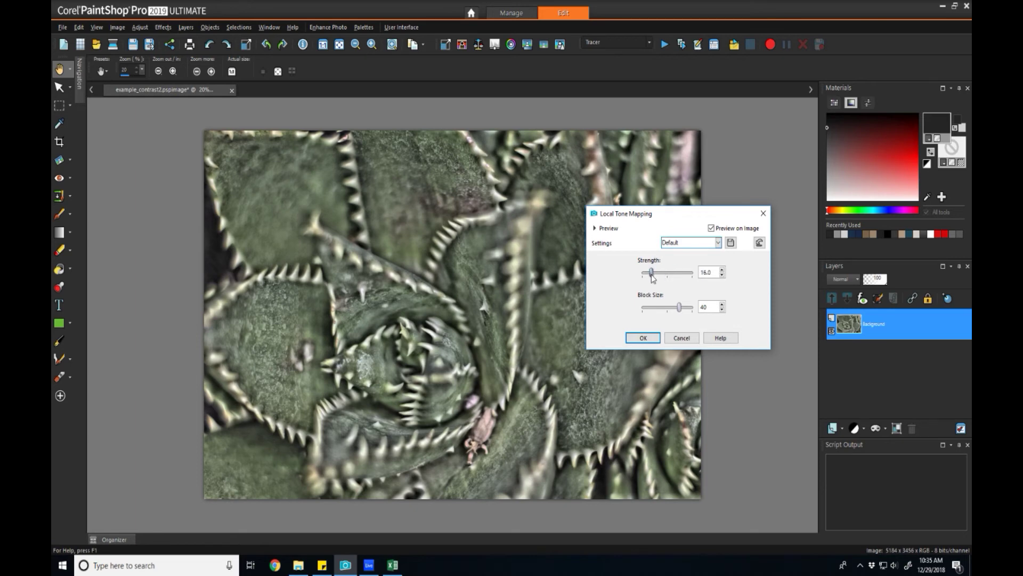
pyautogui.click(656, 274)
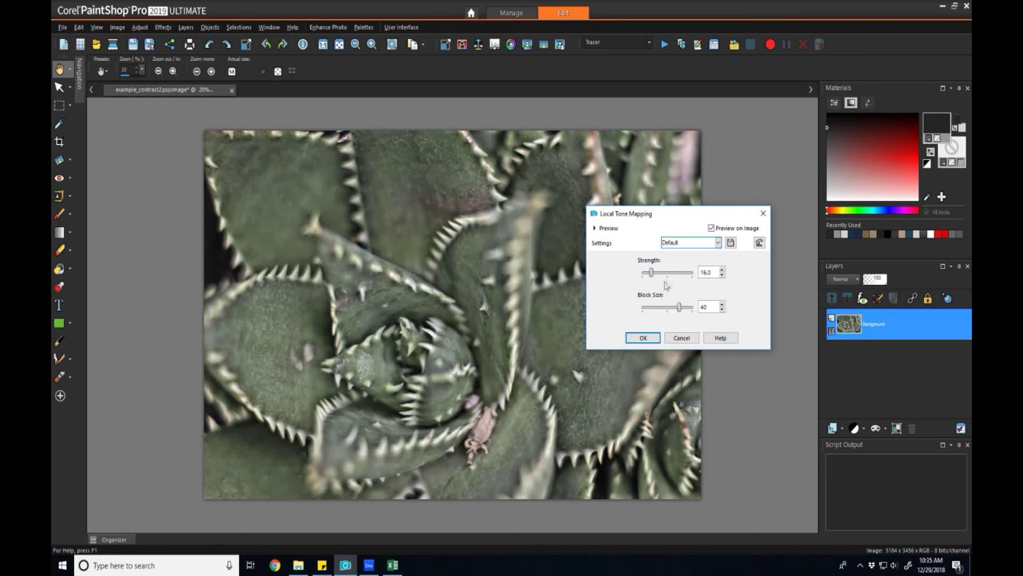
pyautogui.moveTo(679, 307); pyautogui.dragTo(655, 309)
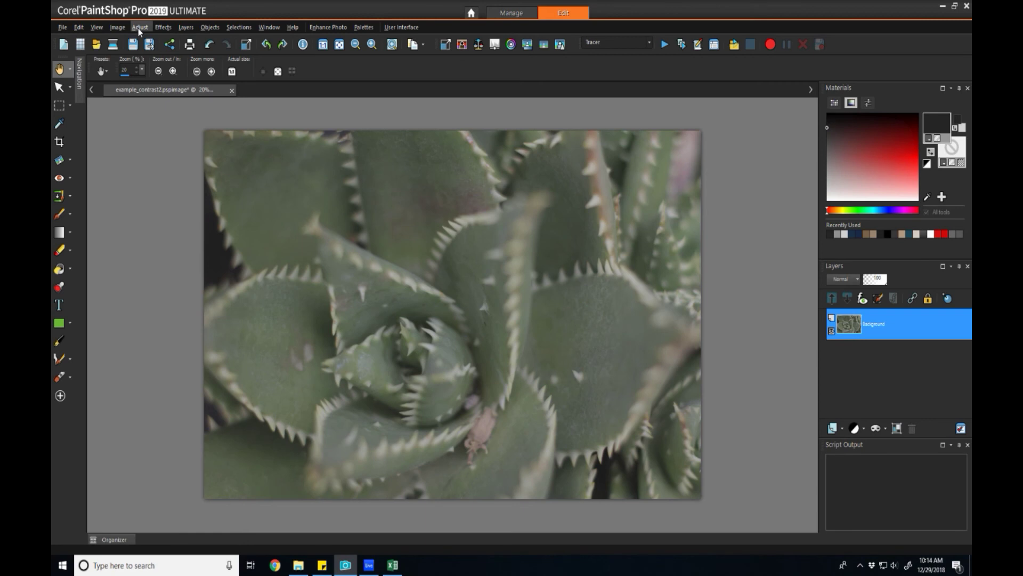
# Step: Show the photo's greyscale Histogram palette with F7, reading mean 122 and median 151
pyautogui.press('F7')
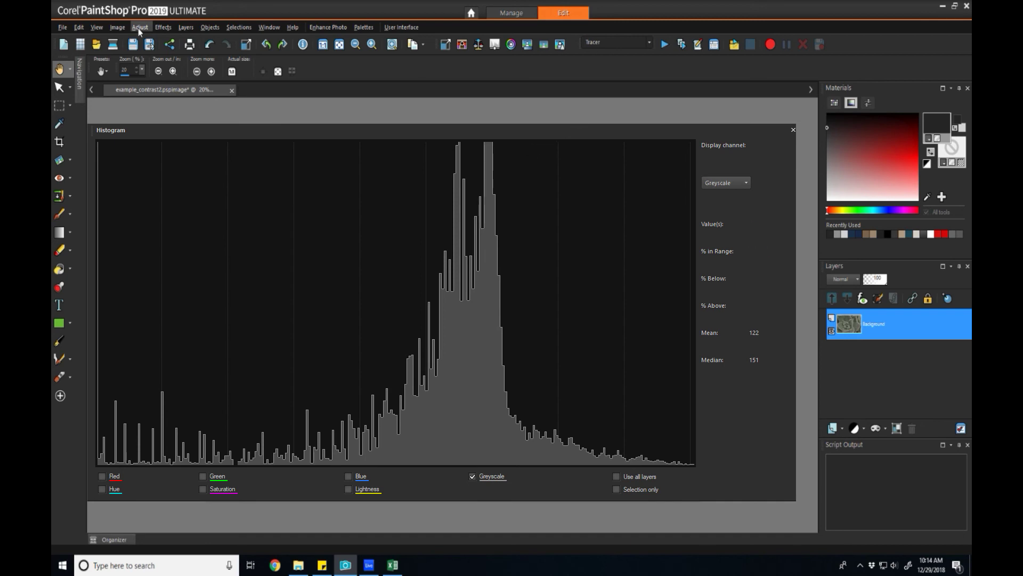
pyautogui.press('F7')
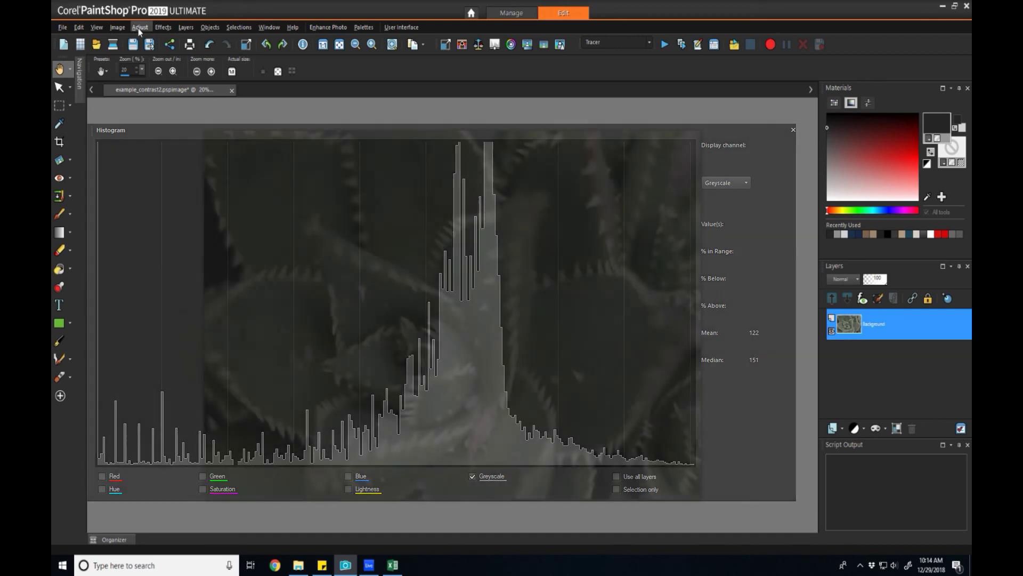